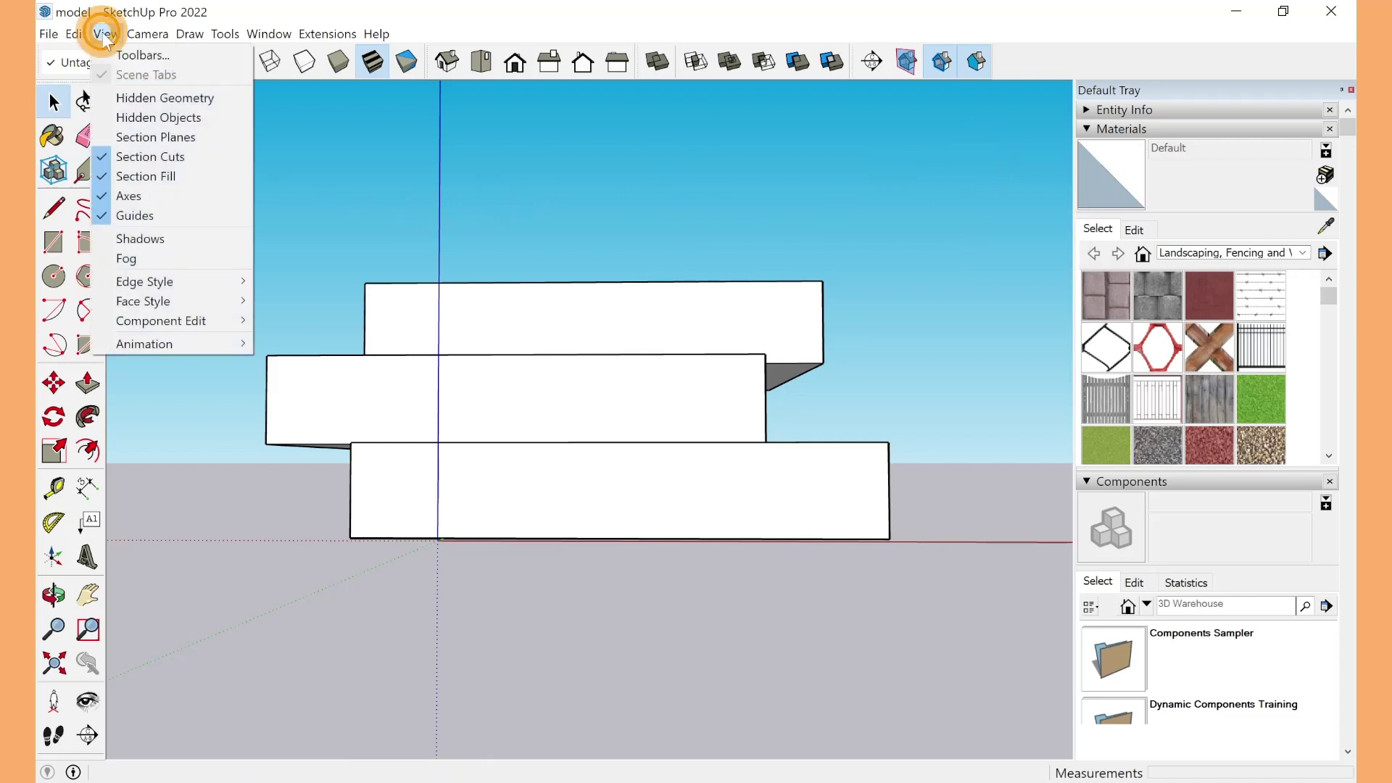
# Enable the Modelo toolbar and dock it at the end of the main toolbar row
pyautogui.click(116, 50)
pyautogui.click(504, 277)
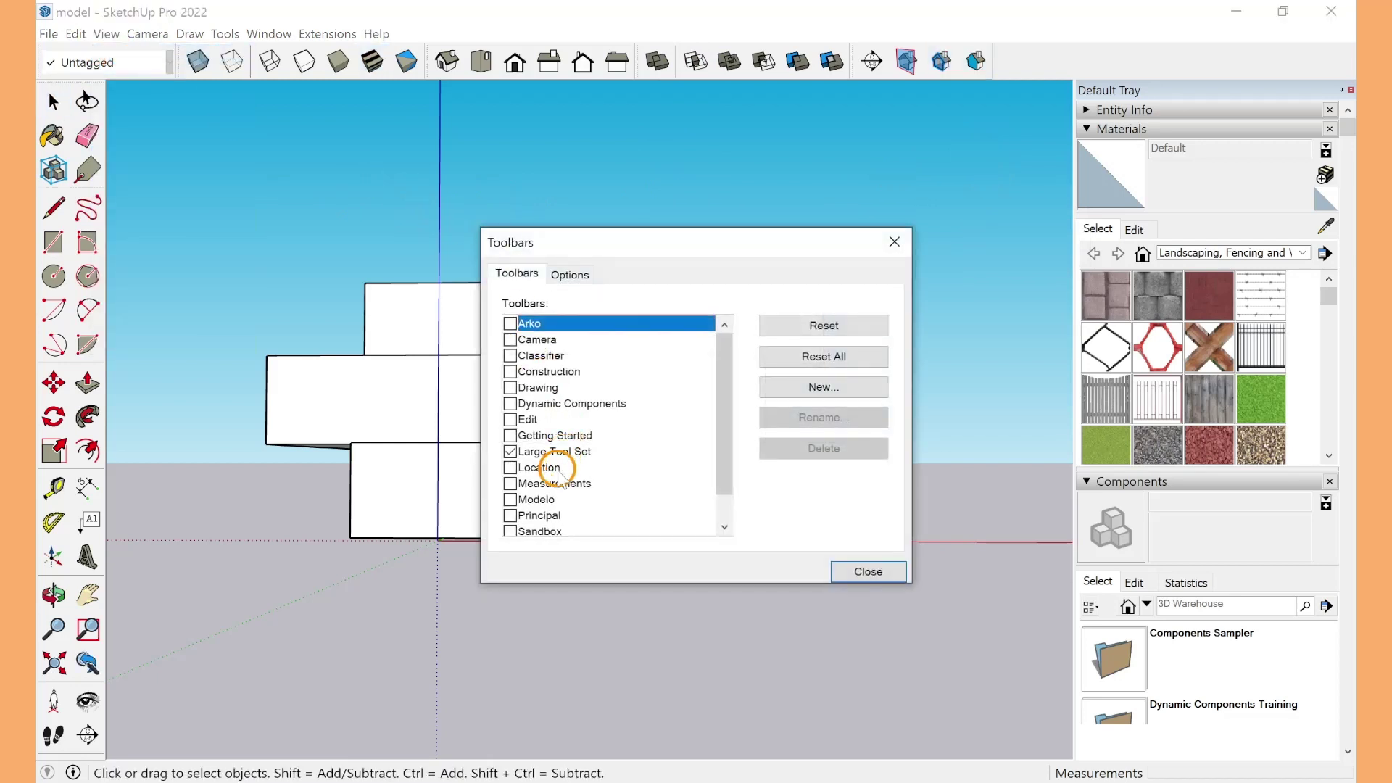
pyautogui.click(510, 500)
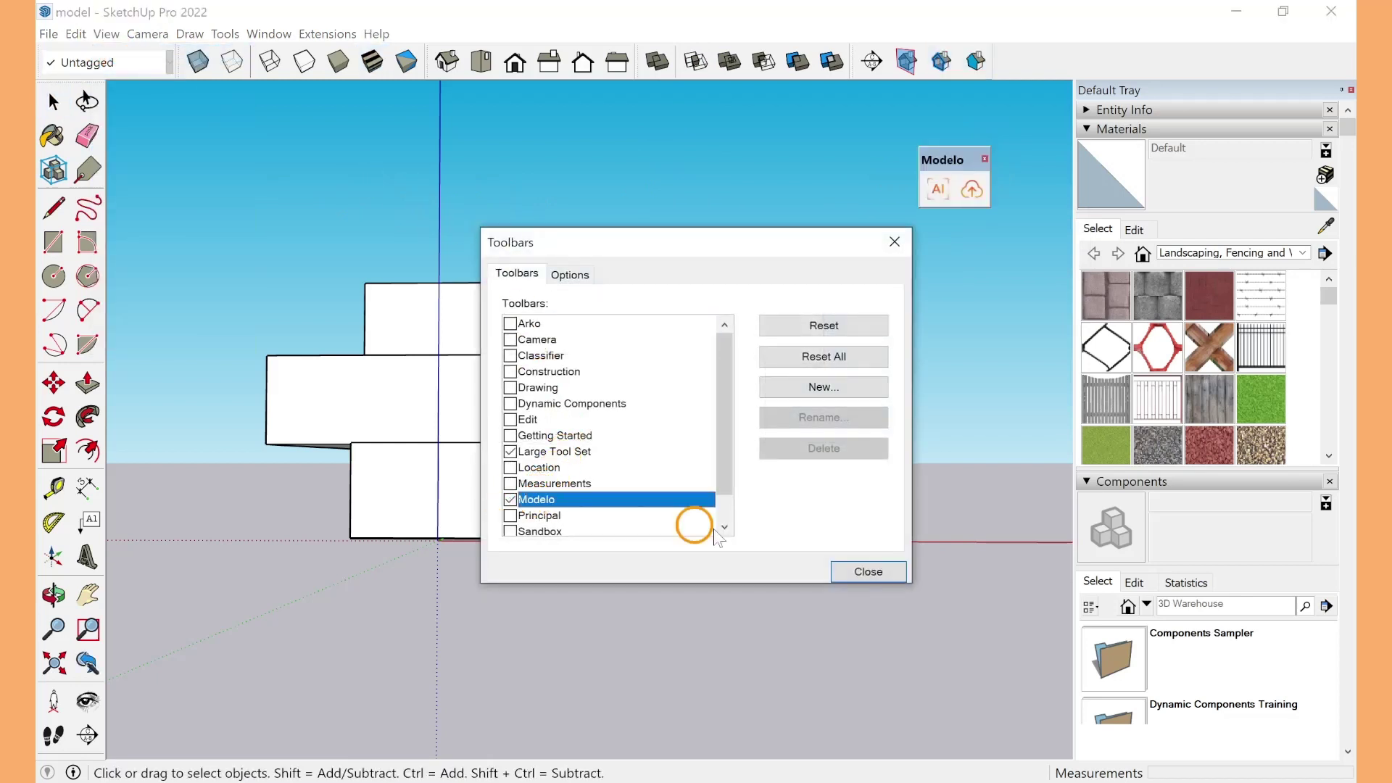
pyautogui.click(868, 572)
pyautogui.click(937, 153)
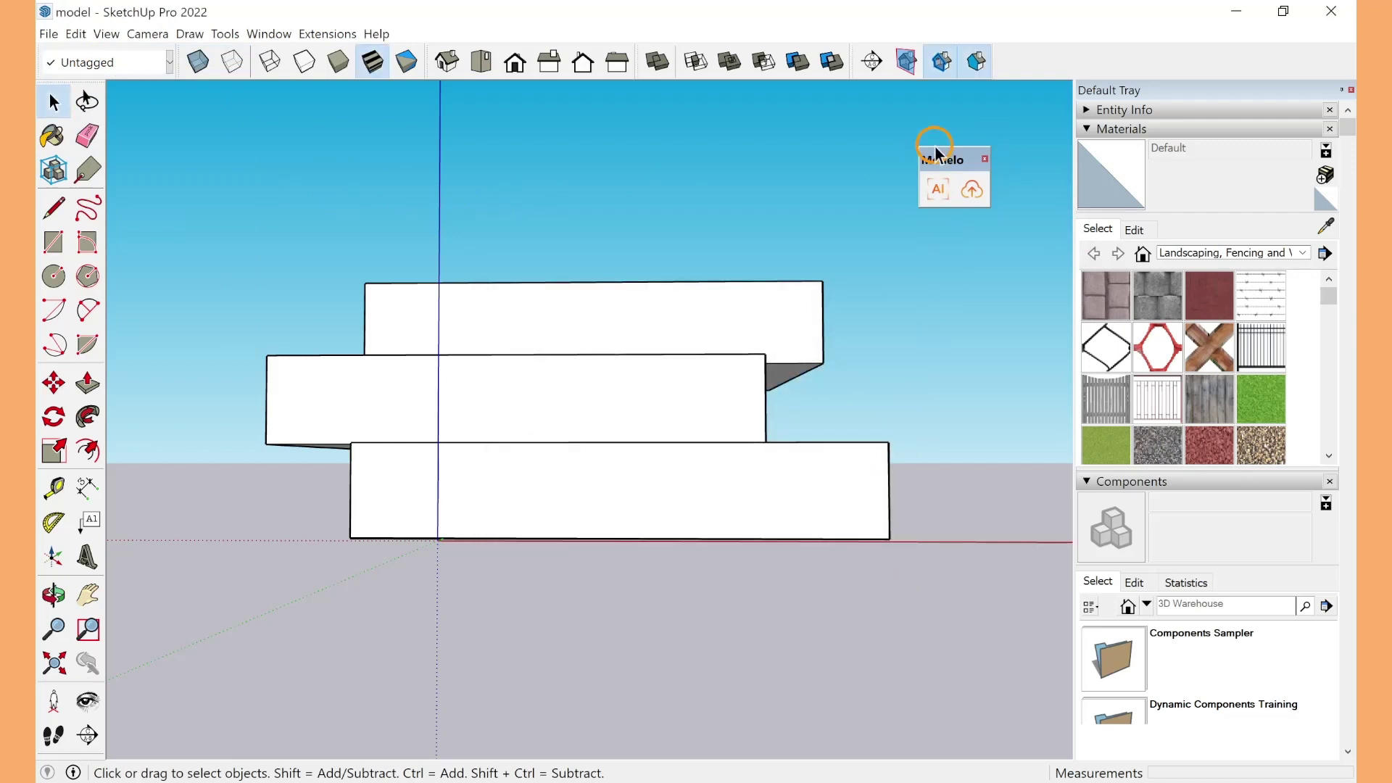
pyautogui.moveTo(940, 165); pyautogui.dragTo(1004, 53)
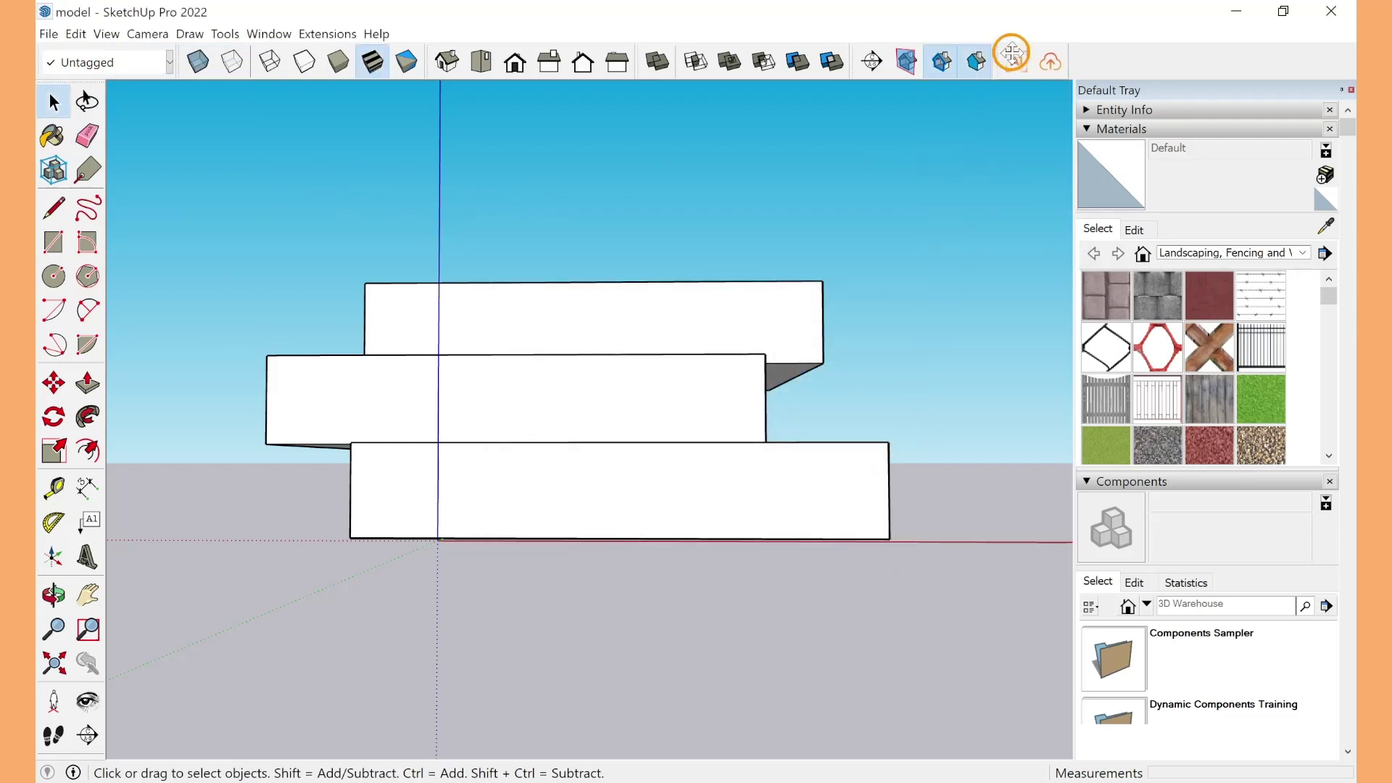
pyautogui.click(988, 229)
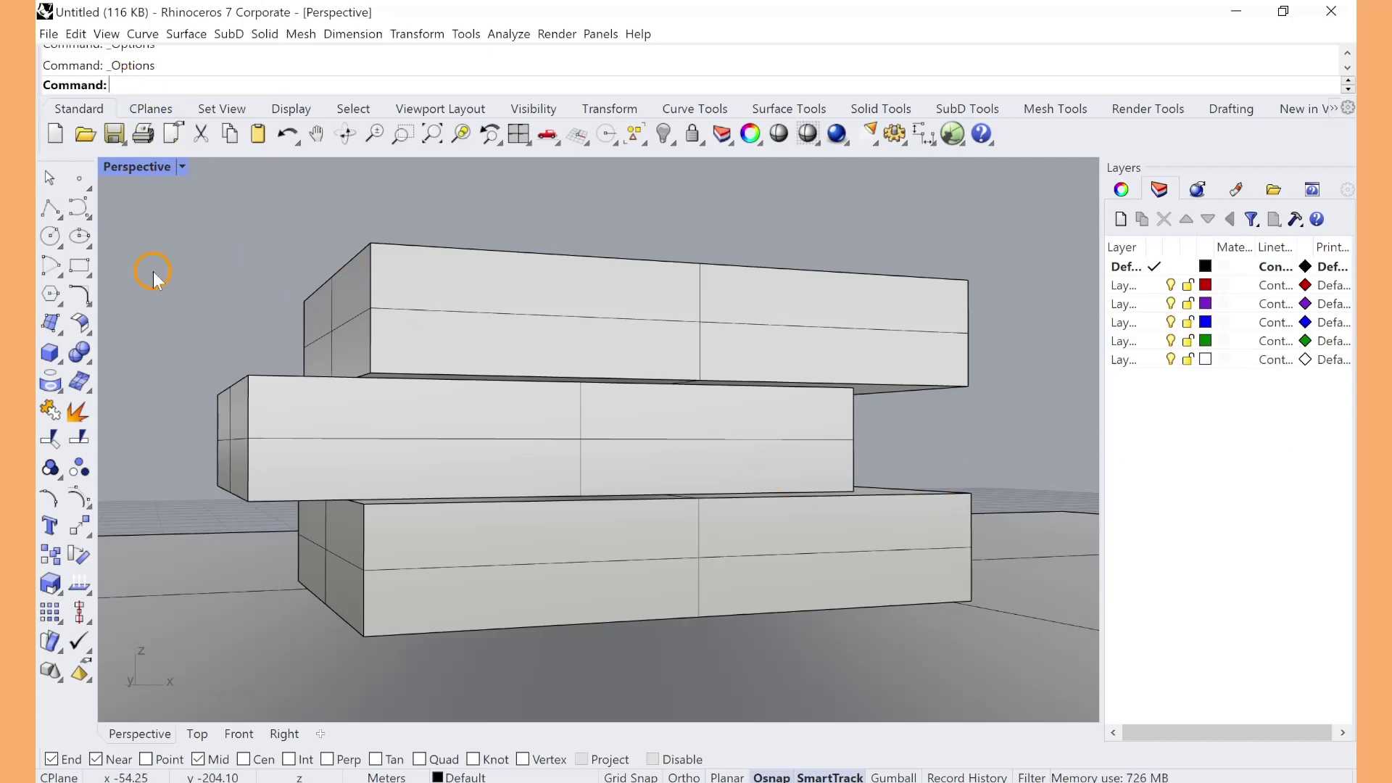
pyautogui.write('o')
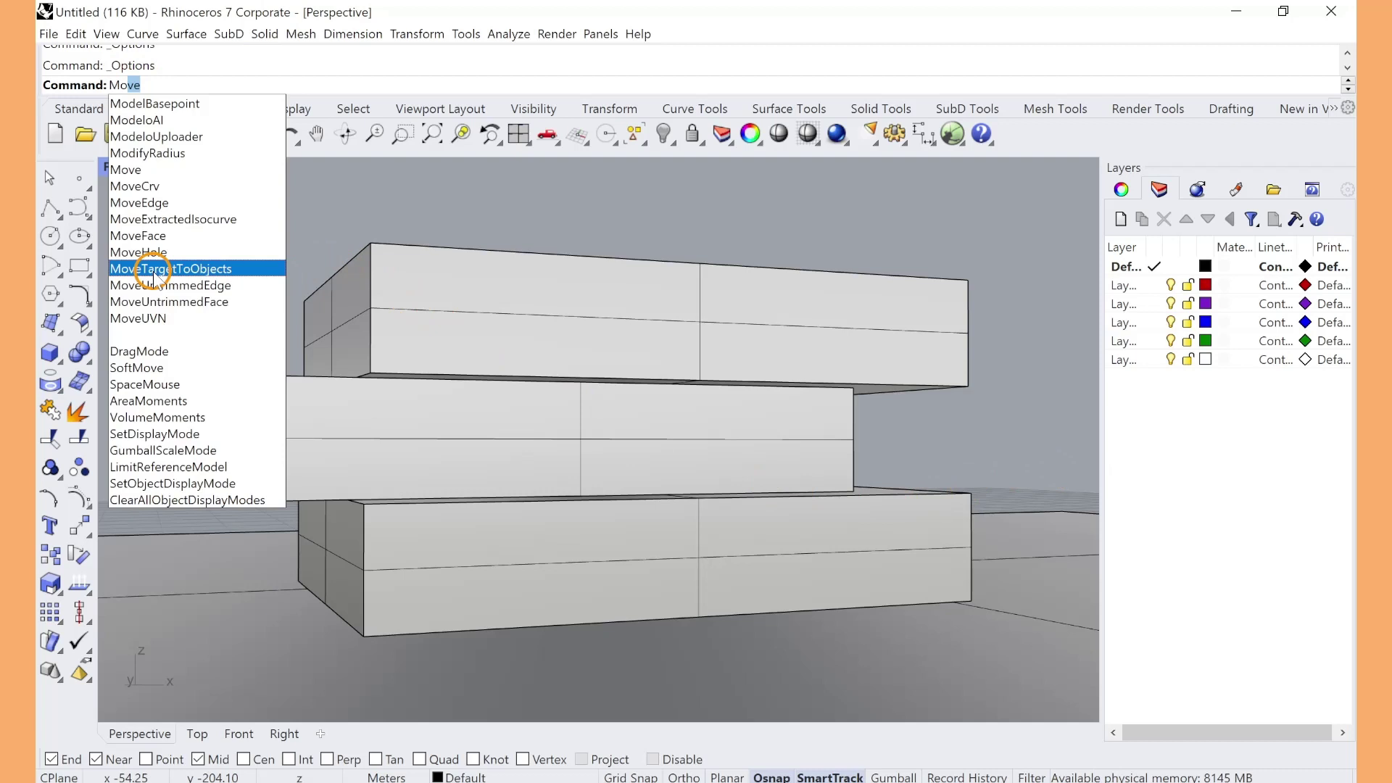
pyautogui.write('deloAI')
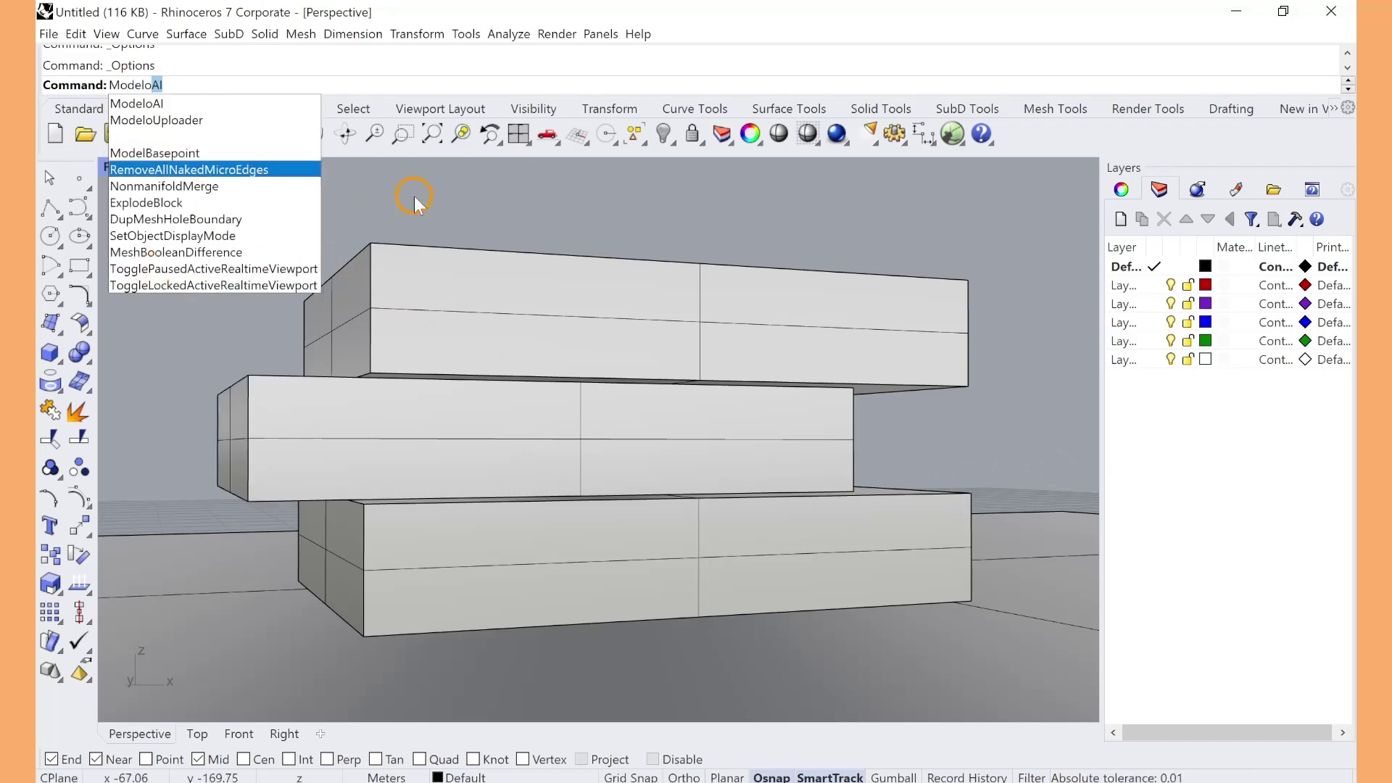
pyautogui.press('Escape')
# In Rhino, enable the Modelo toolbar from the ModeloPlugin toolbar file in the program options
pyautogui.click(467, 34)
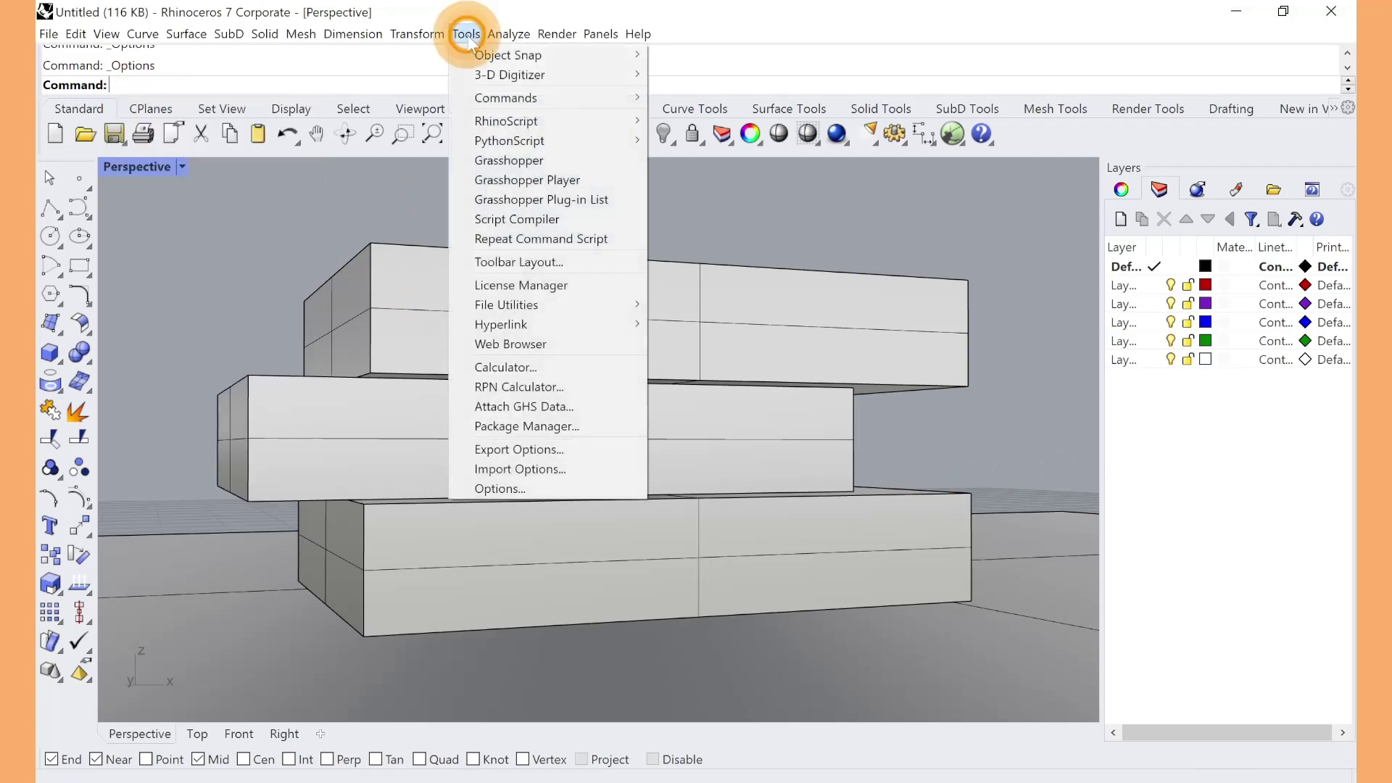
pyautogui.click(530, 489)
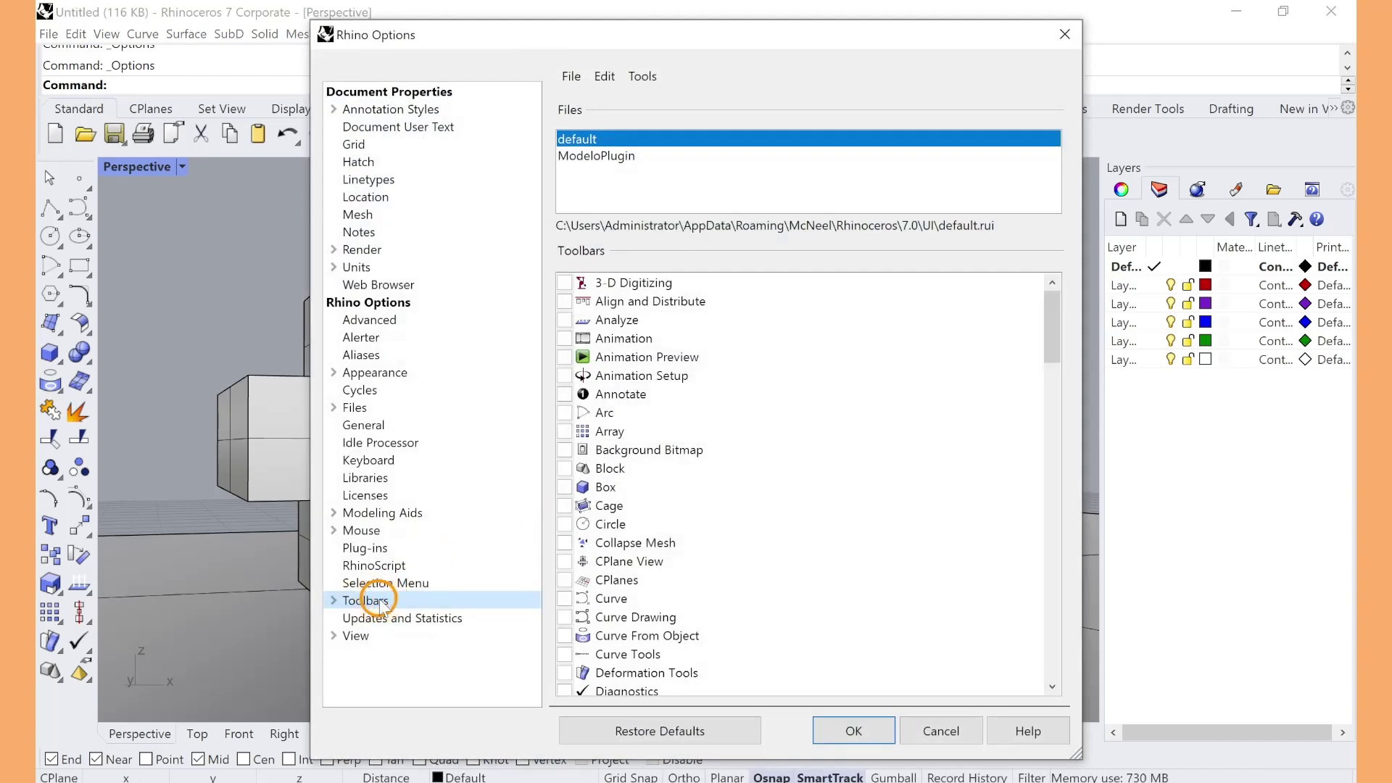
pyautogui.click(610, 156)
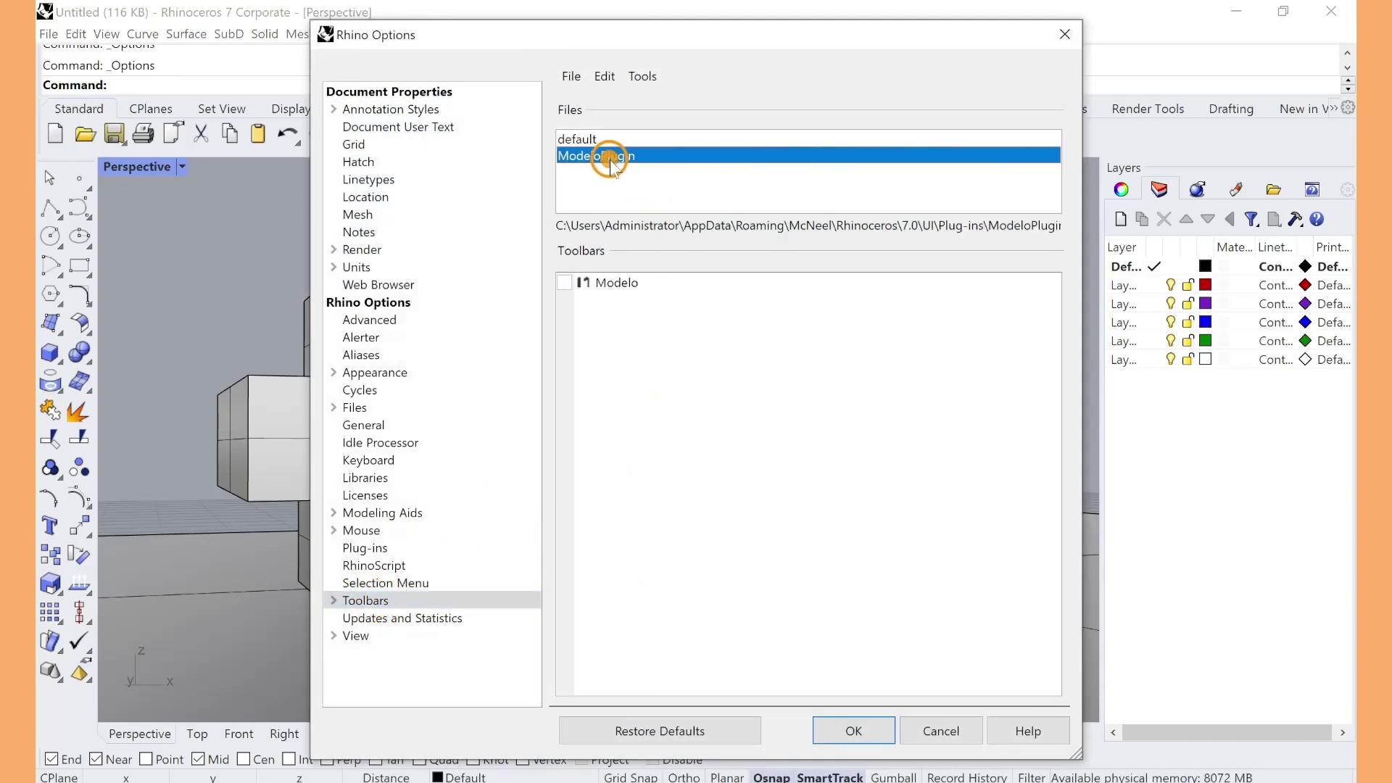
pyautogui.click(565, 283)
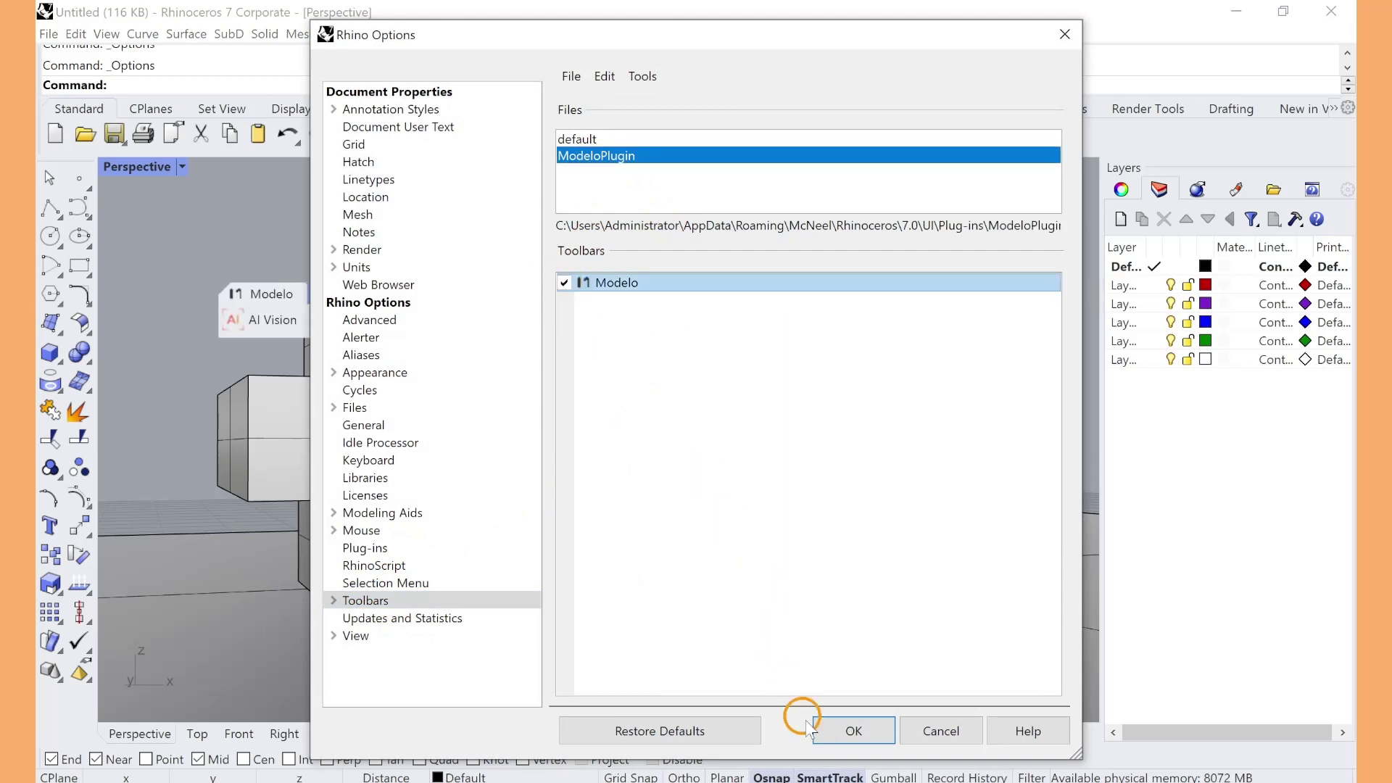
pyautogui.click(852, 731)
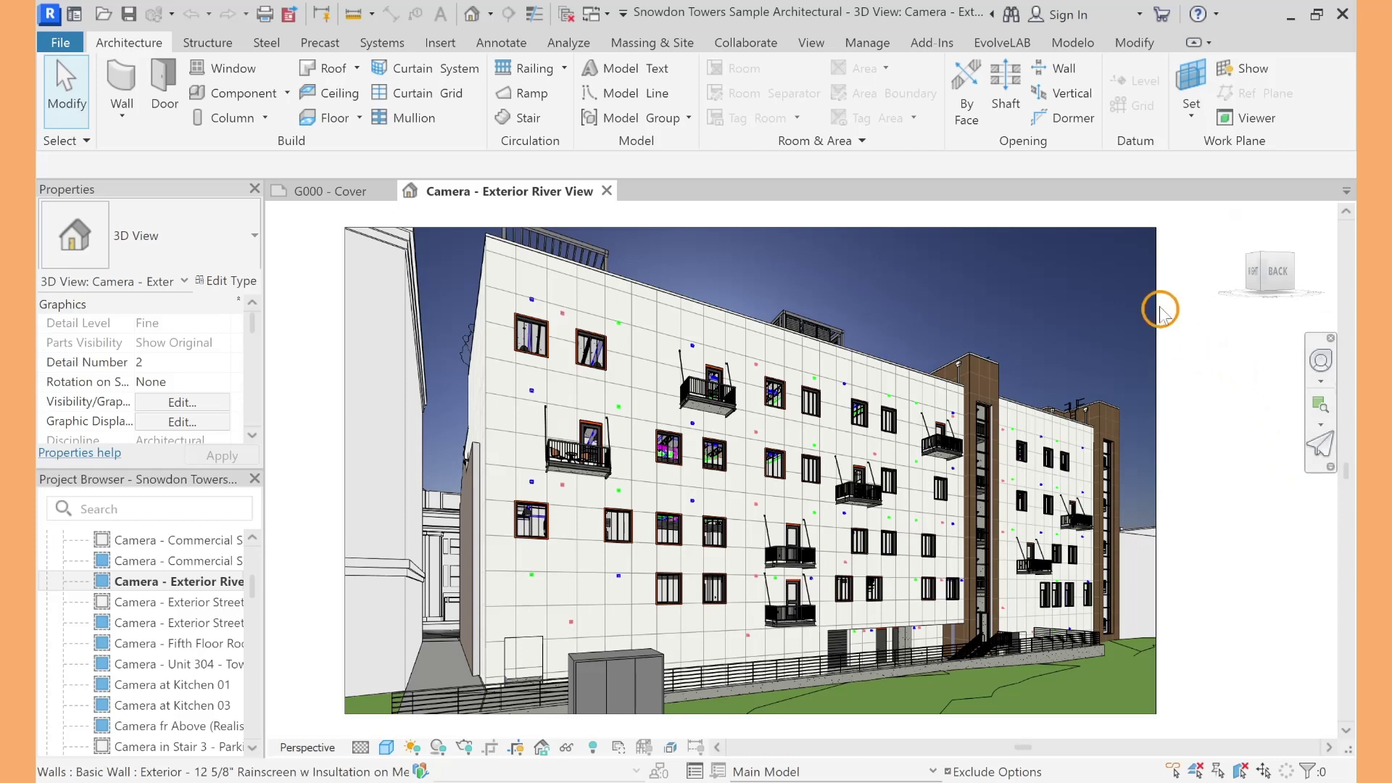
# Switch to Revit and display the Modelo add-in's tools
pyautogui.click(1070, 43)
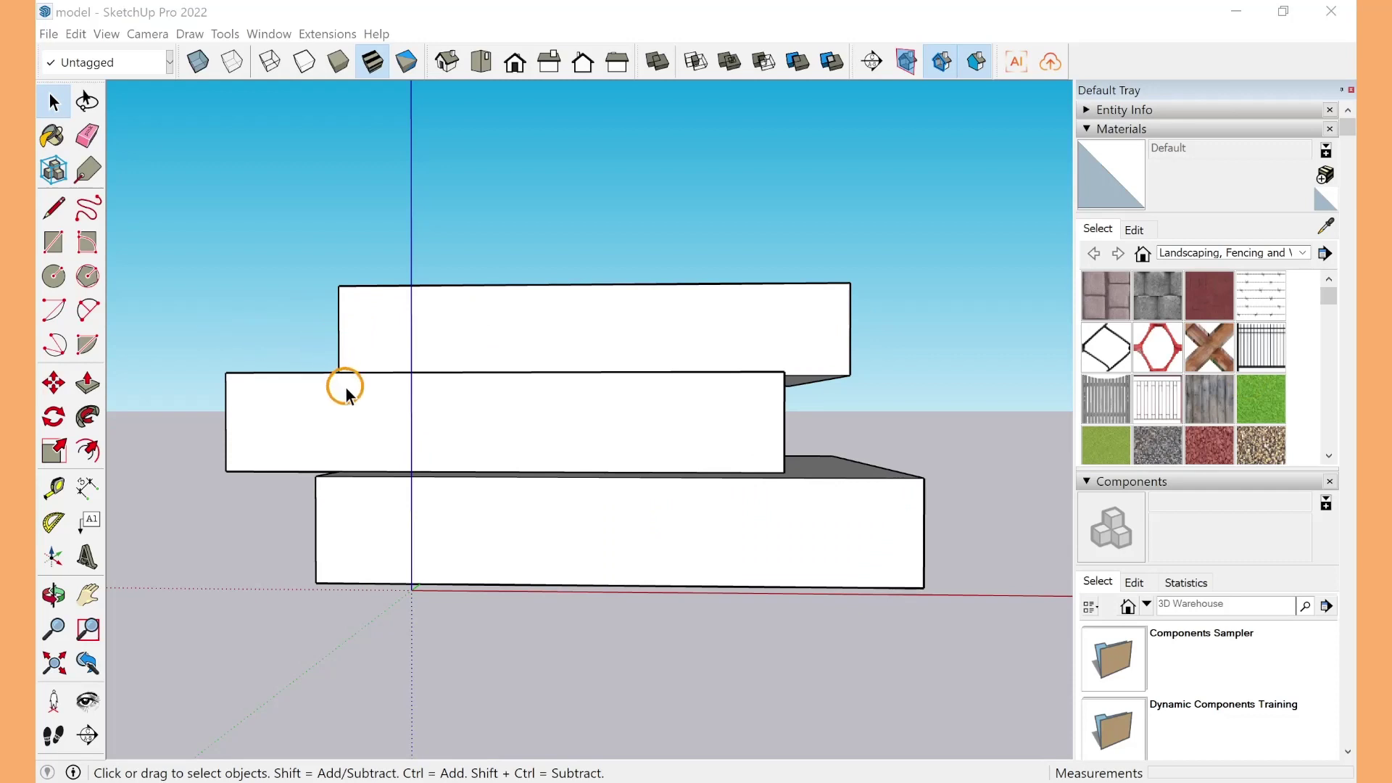
# Switch to SketchUp, orbit the three stacked boxes to a frontal eye-level view and launch Modelo AI
pyautogui.press('o')
pyautogui.moveTo(376, 398); pyautogui.dragTo(568, 460)
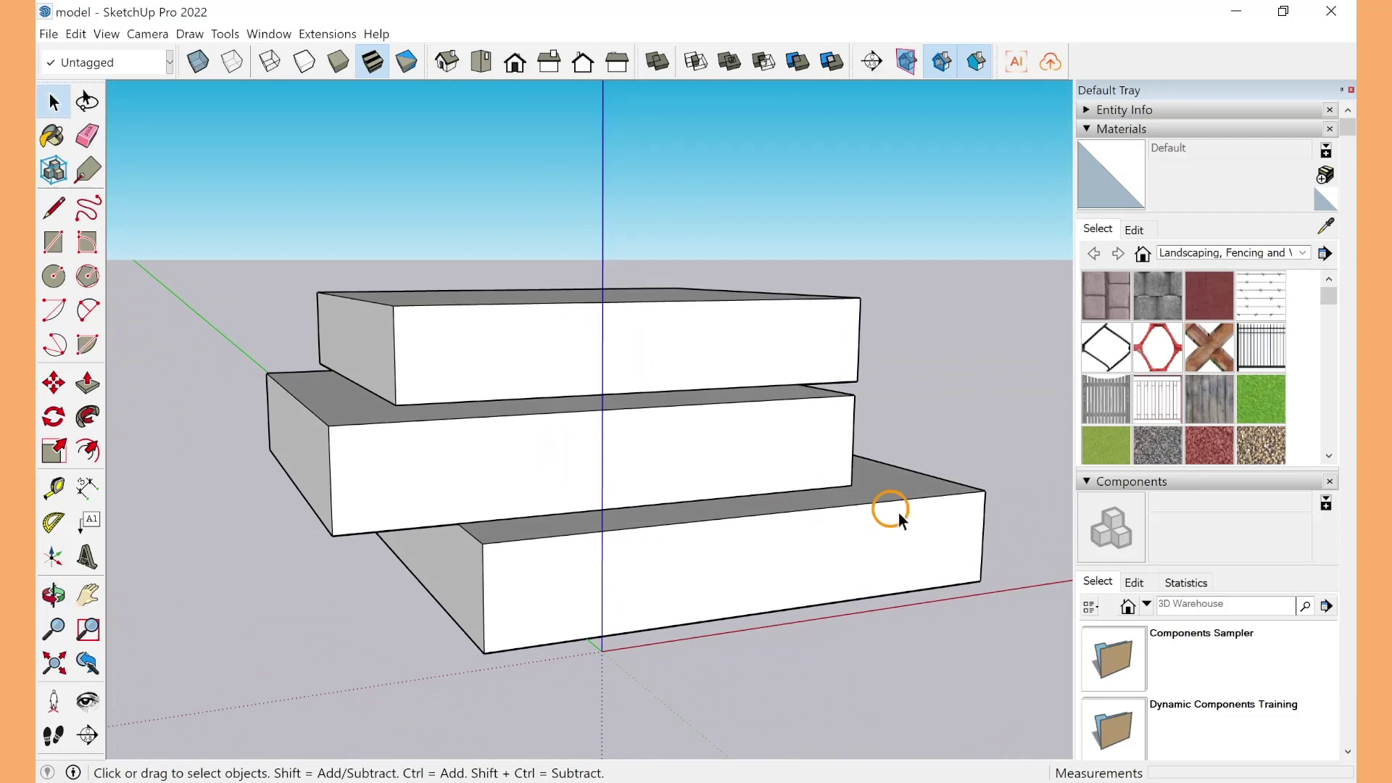
pyautogui.moveTo(892, 507); pyautogui.dragTo(727, 419)
pyautogui.press('space')
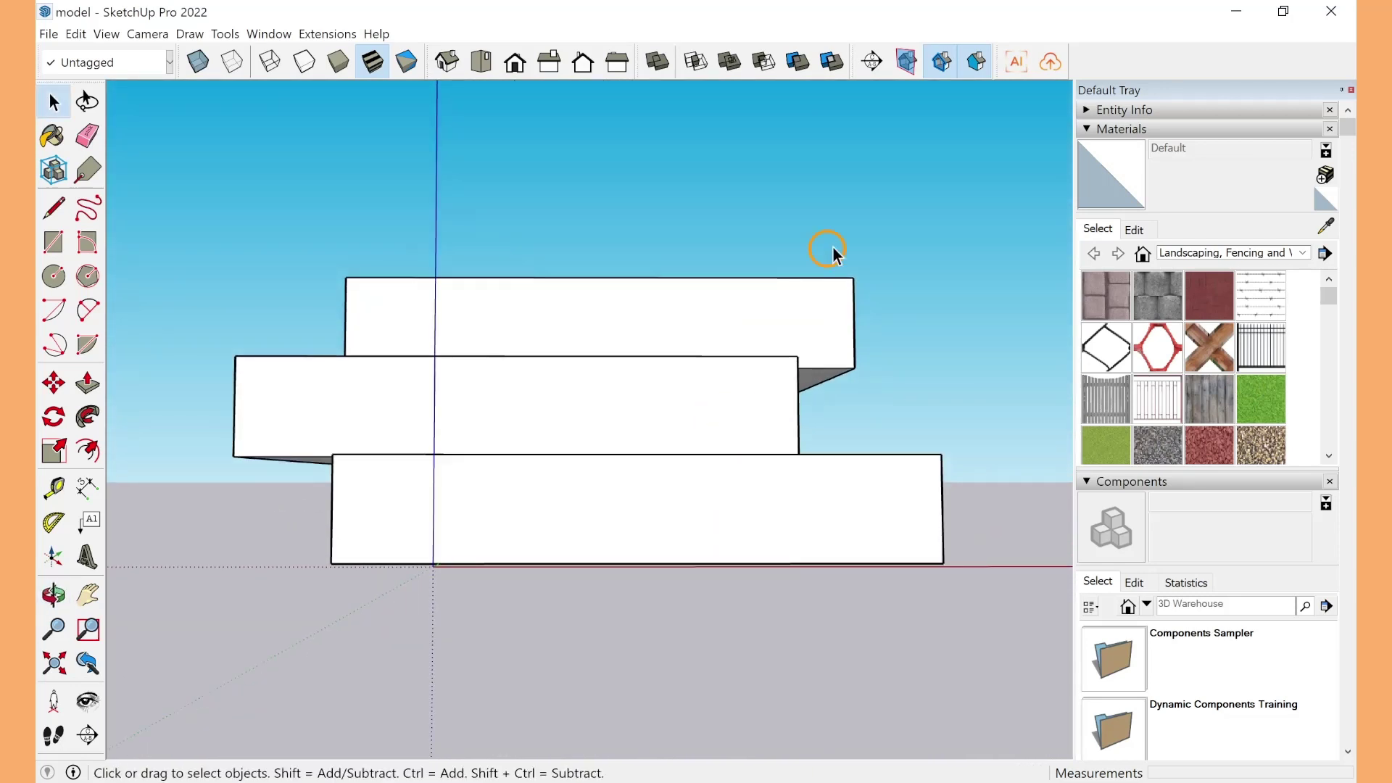
pyautogui.click(1015, 61)
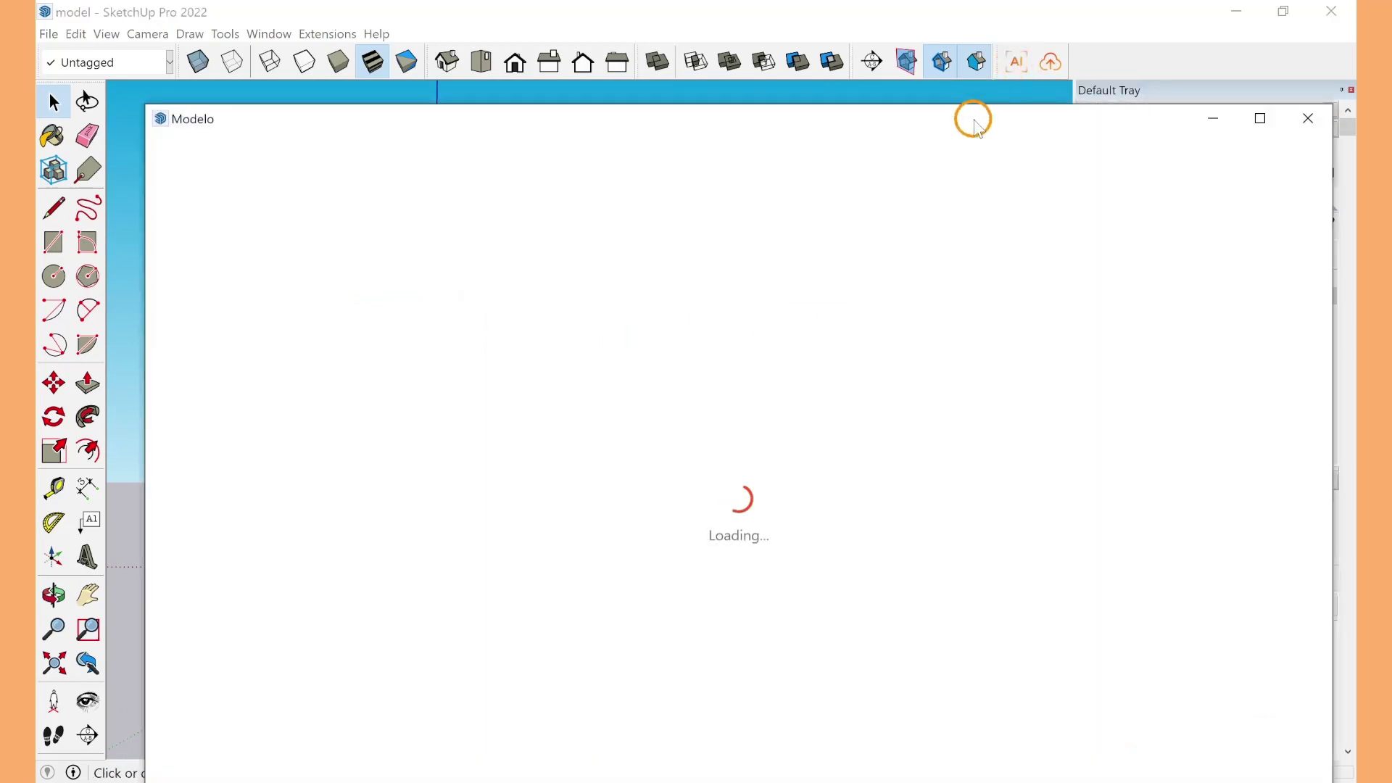
pyautogui.moveTo(976, 123); pyautogui.dragTo(929, 24)
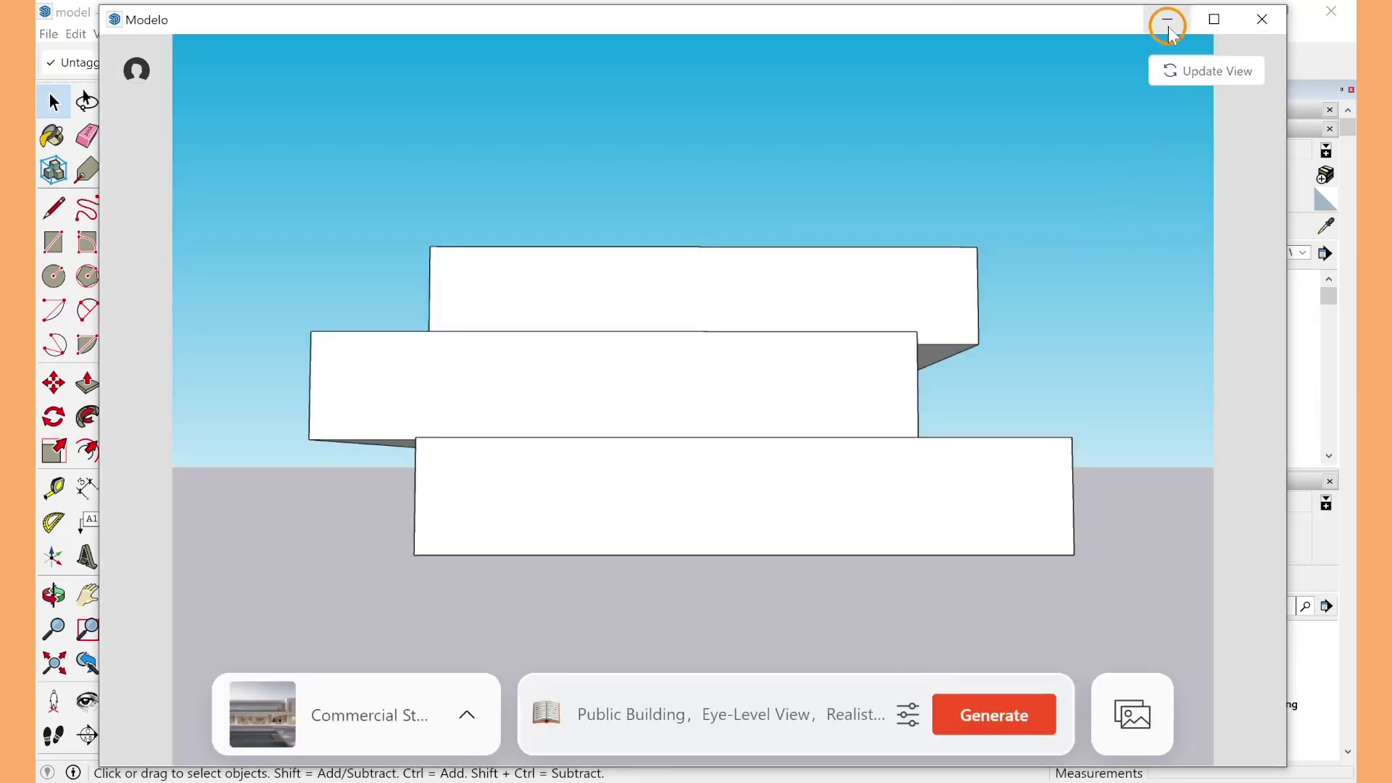
# Minimize the Modelo window, orbit the SketchUp model to another angle, then restore Modelo and update its captured view
pyautogui.click(1167, 21)
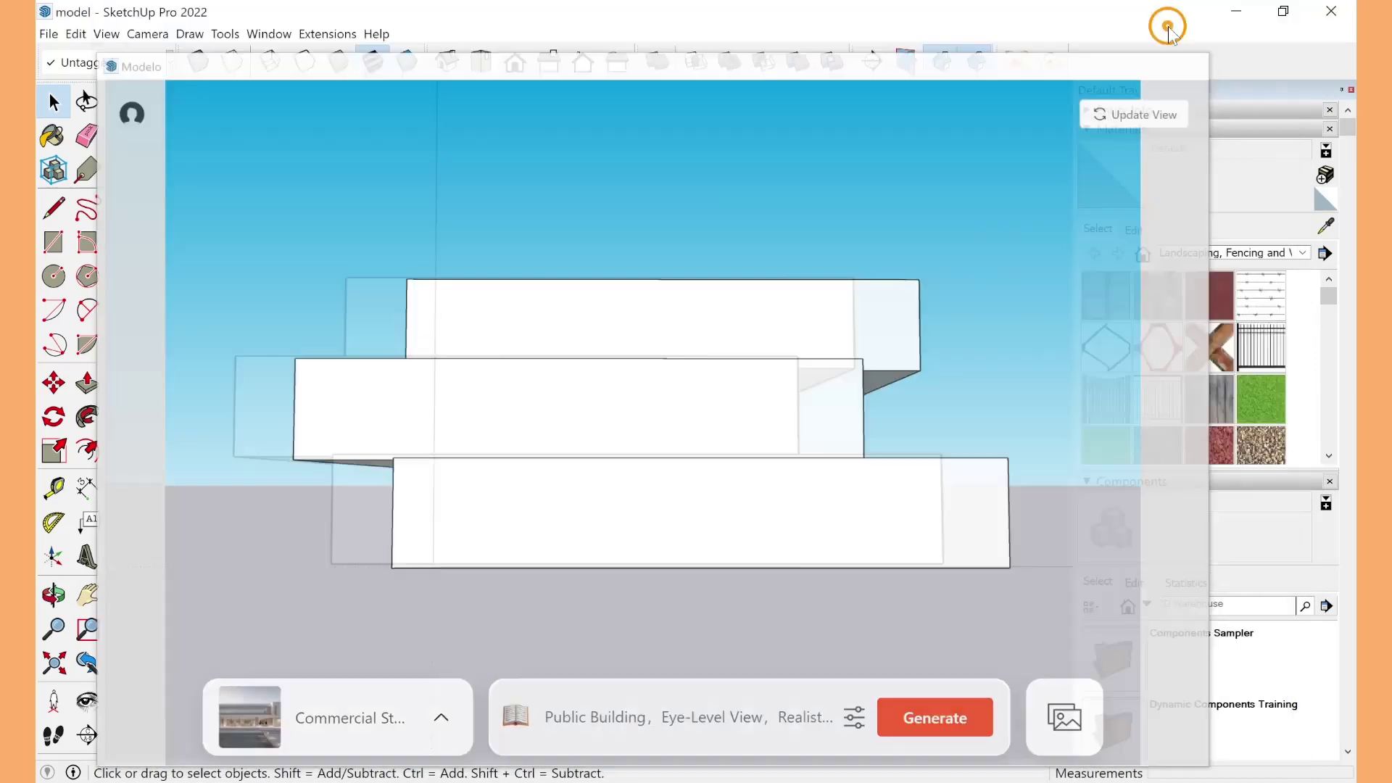
pyautogui.moveTo(559, 456); pyautogui.dragTo(834, 566, button='middle')
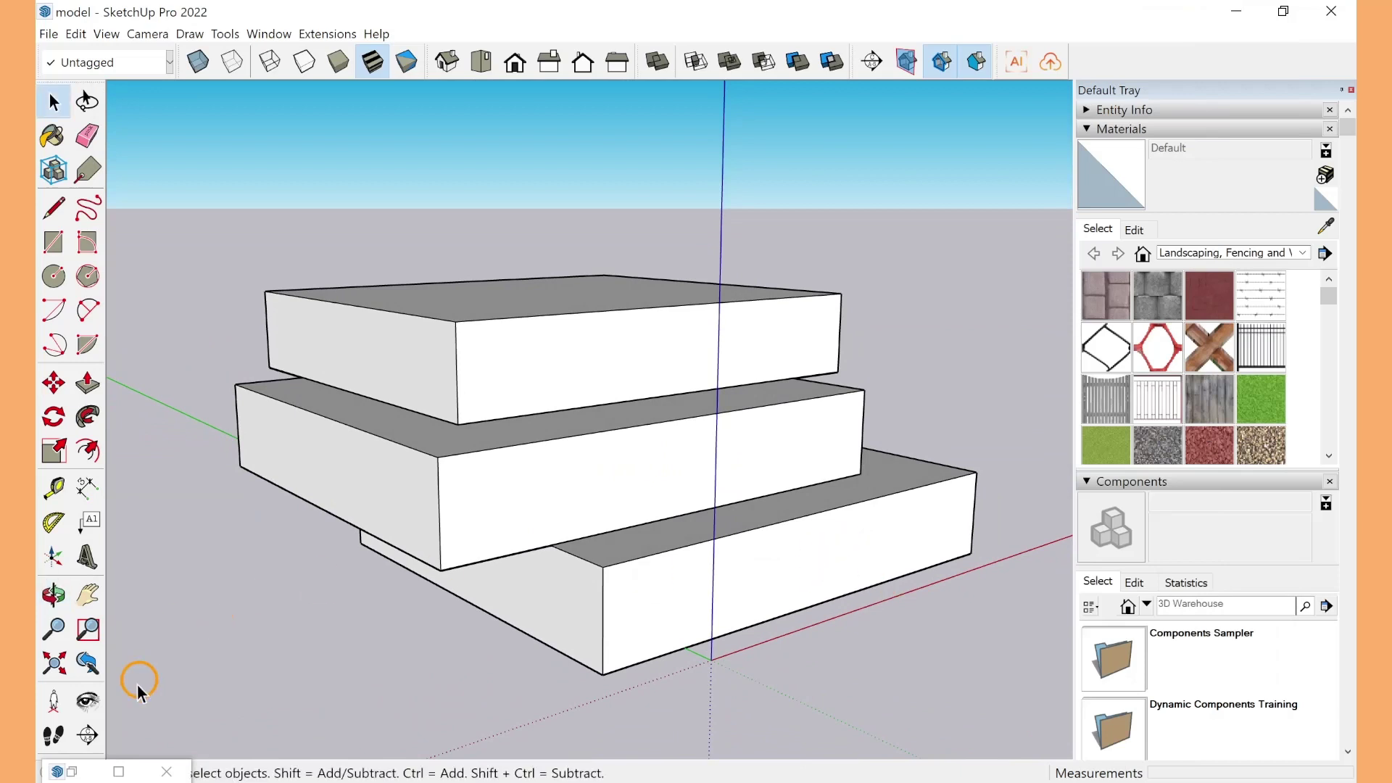
pyautogui.click(85, 773)
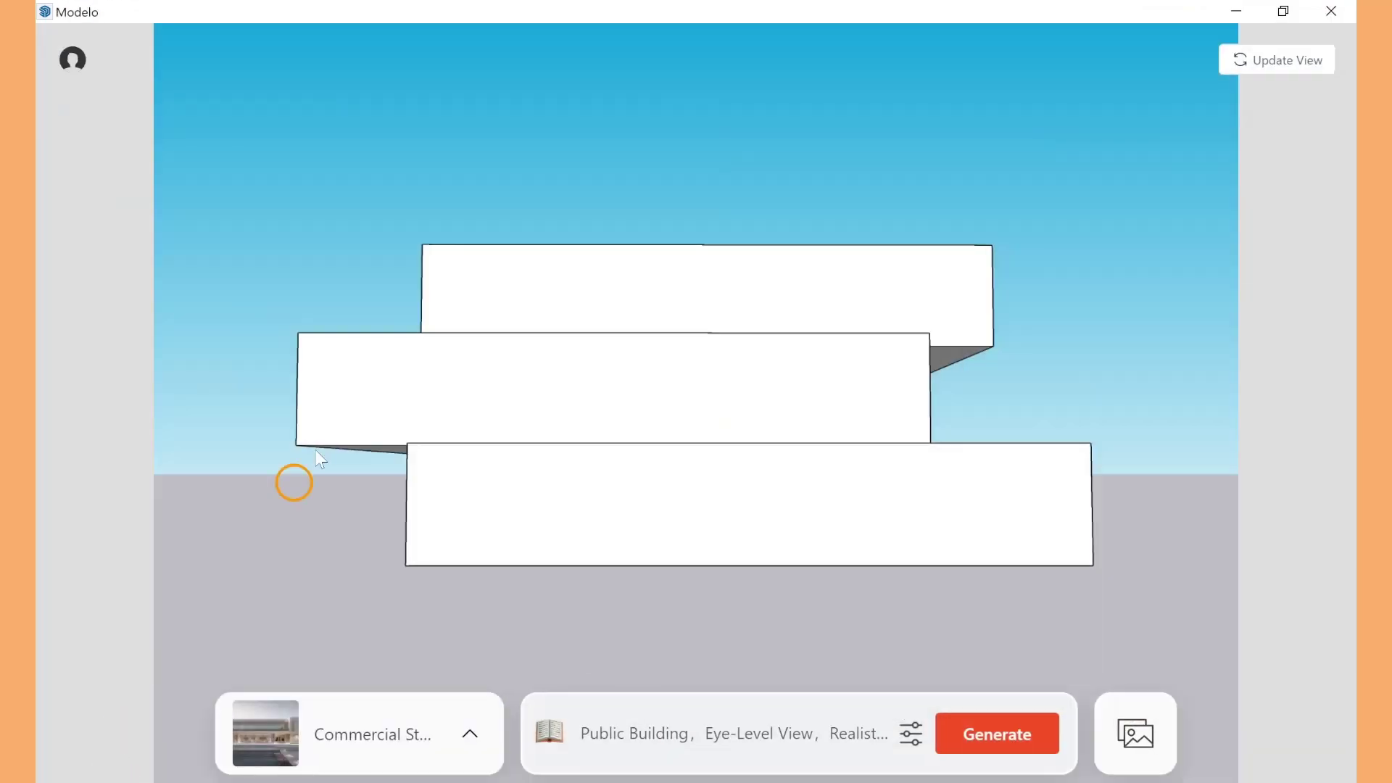
pyautogui.click(1266, 63)
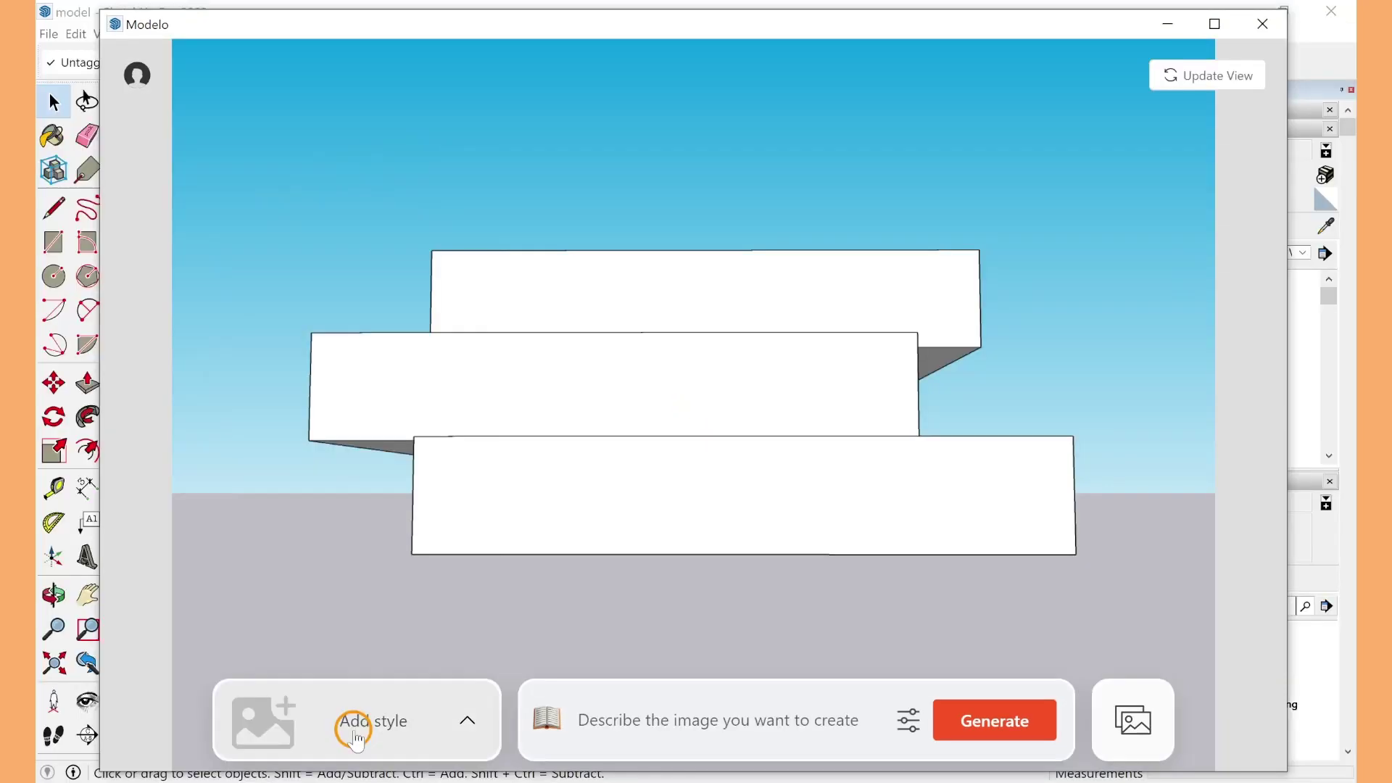
# Browse the architecture style gallery, then set the sample image of the white house with wood panels as the reference image
pyautogui.click(357, 738)
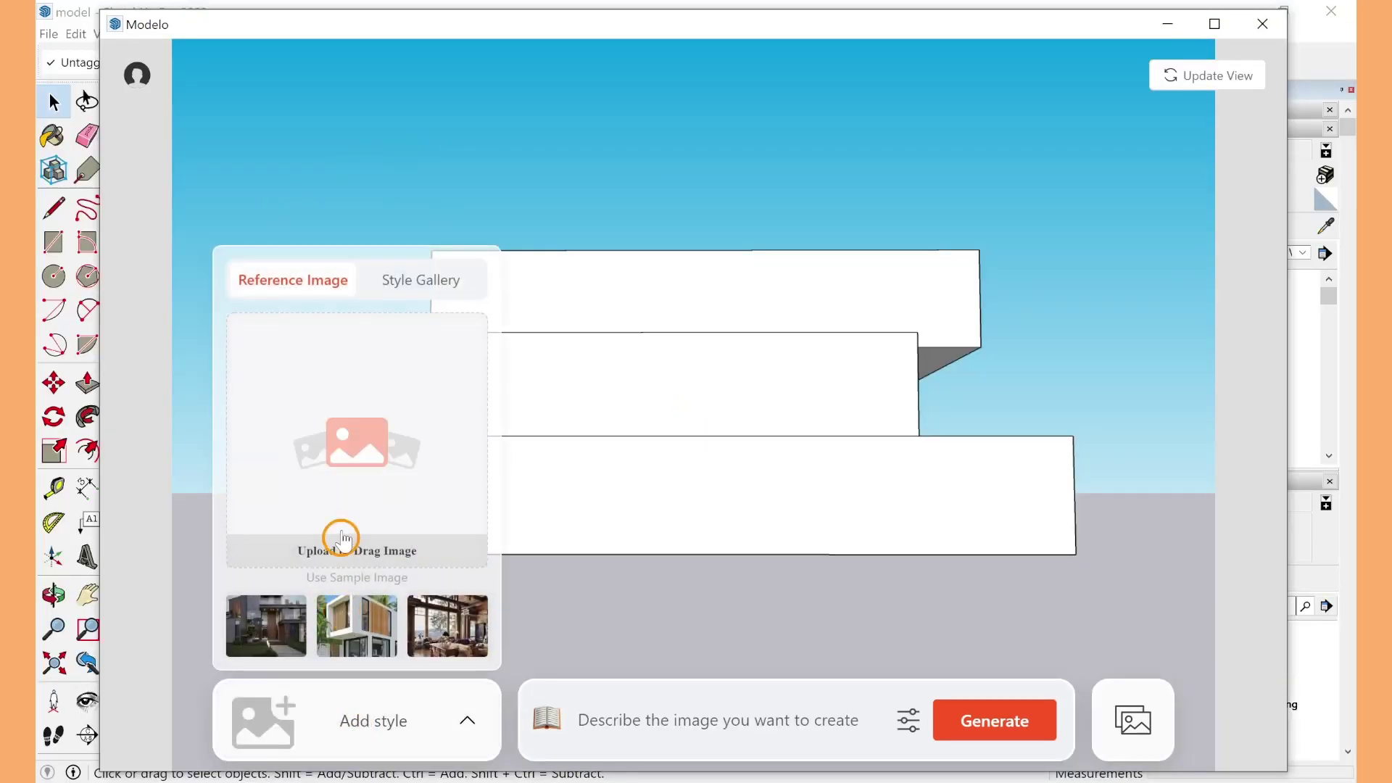
pyautogui.click(406, 290)
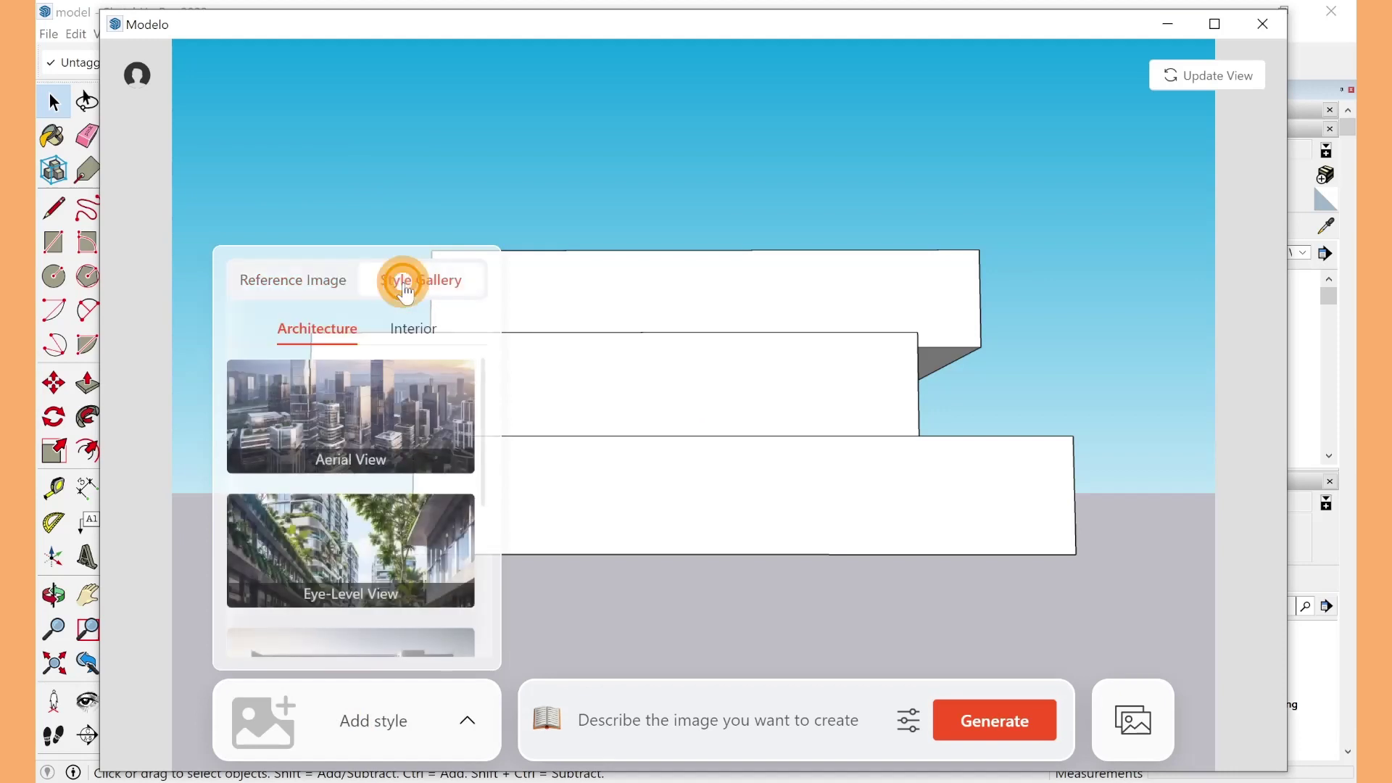
pyautogui.scroll(-5, 394, 510)
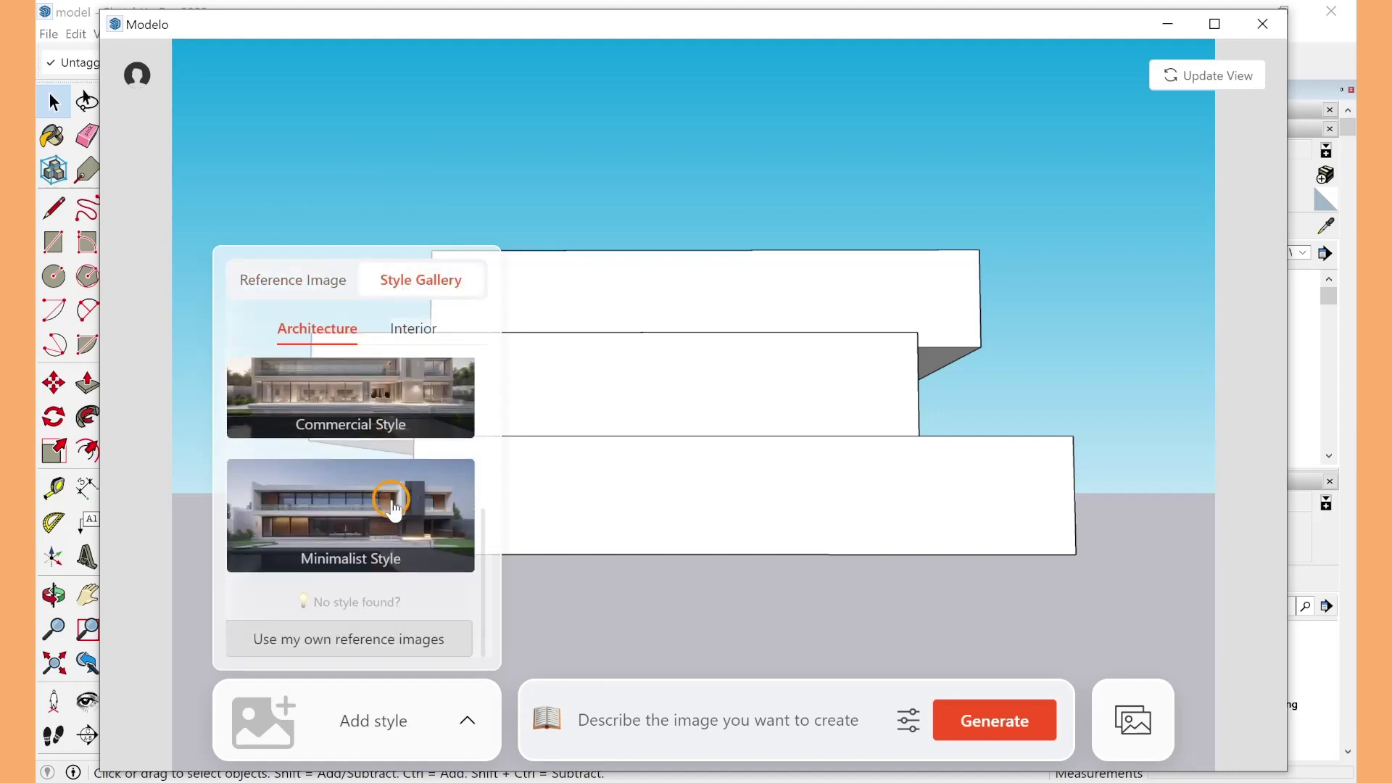
pyautogui.click(289, 283)
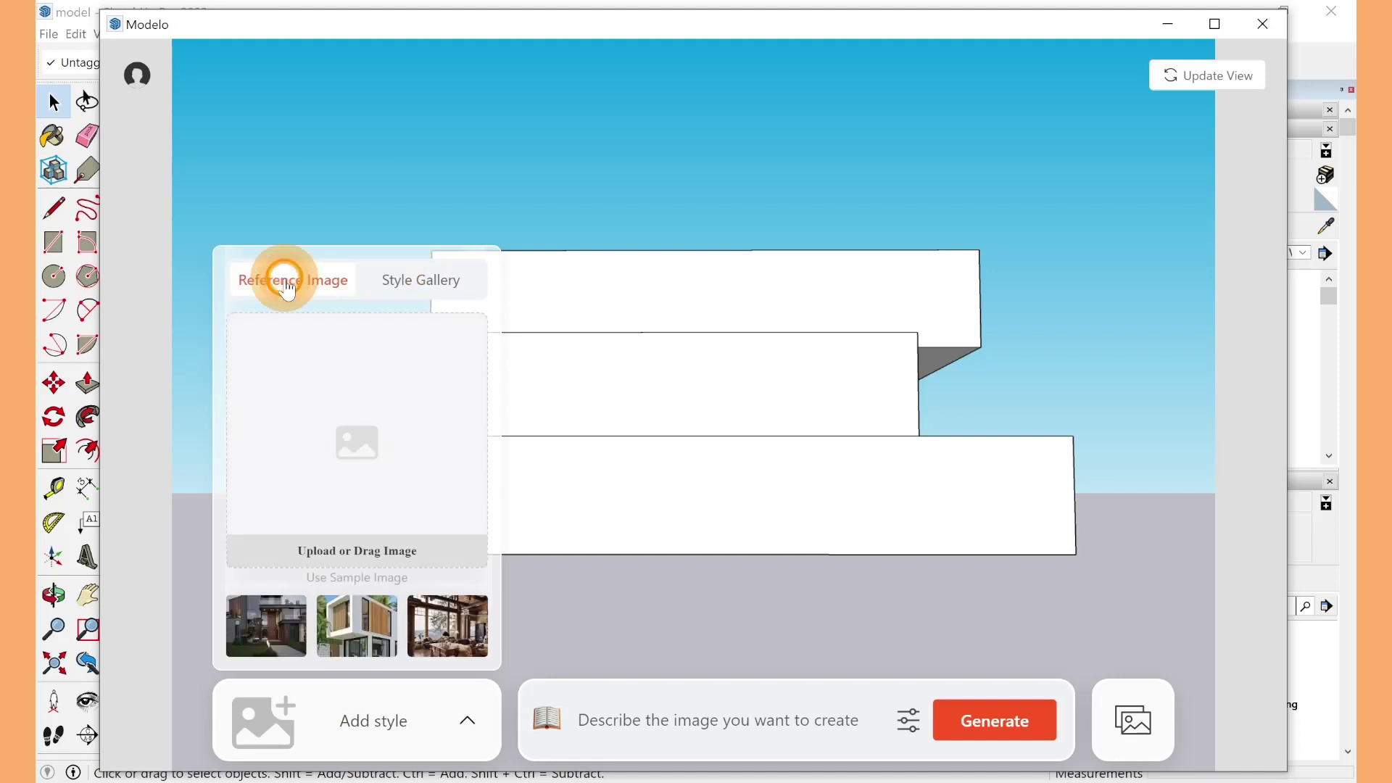
pyautogui.click(356, 634)
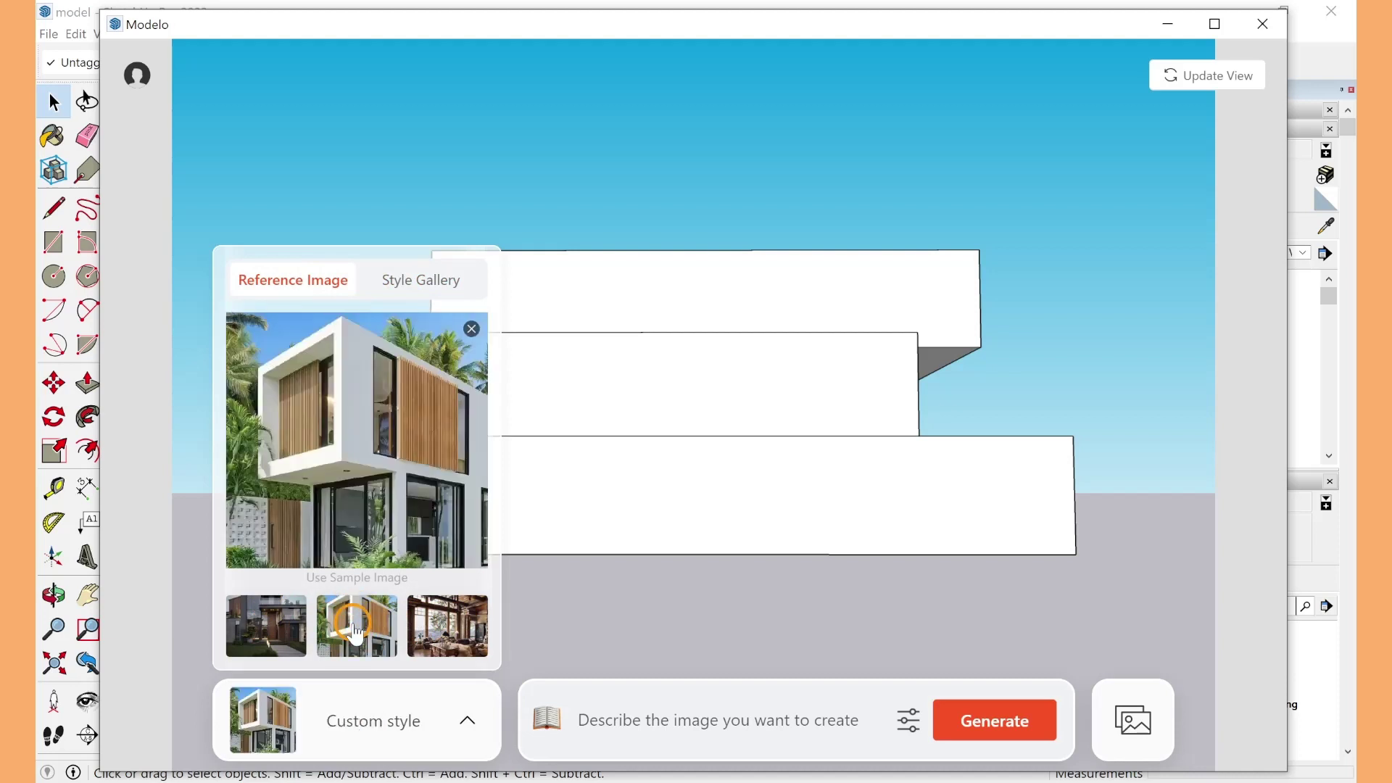
pyautogui.click(646, 616)
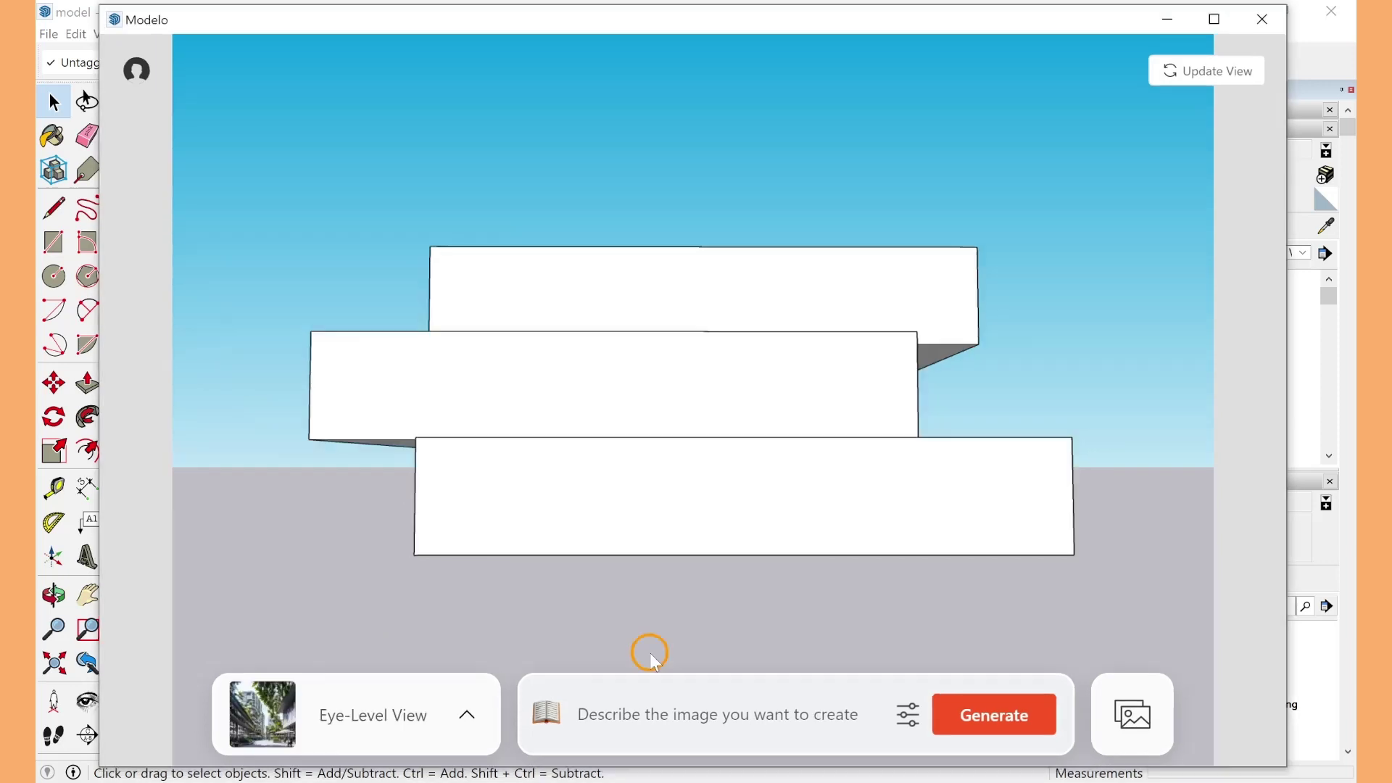
# Build the prompt from the Prompt Library's building terms Public Building, Eye-Level View, Realistic Details and Rendering Effect
pyautogui.click(700, 714)
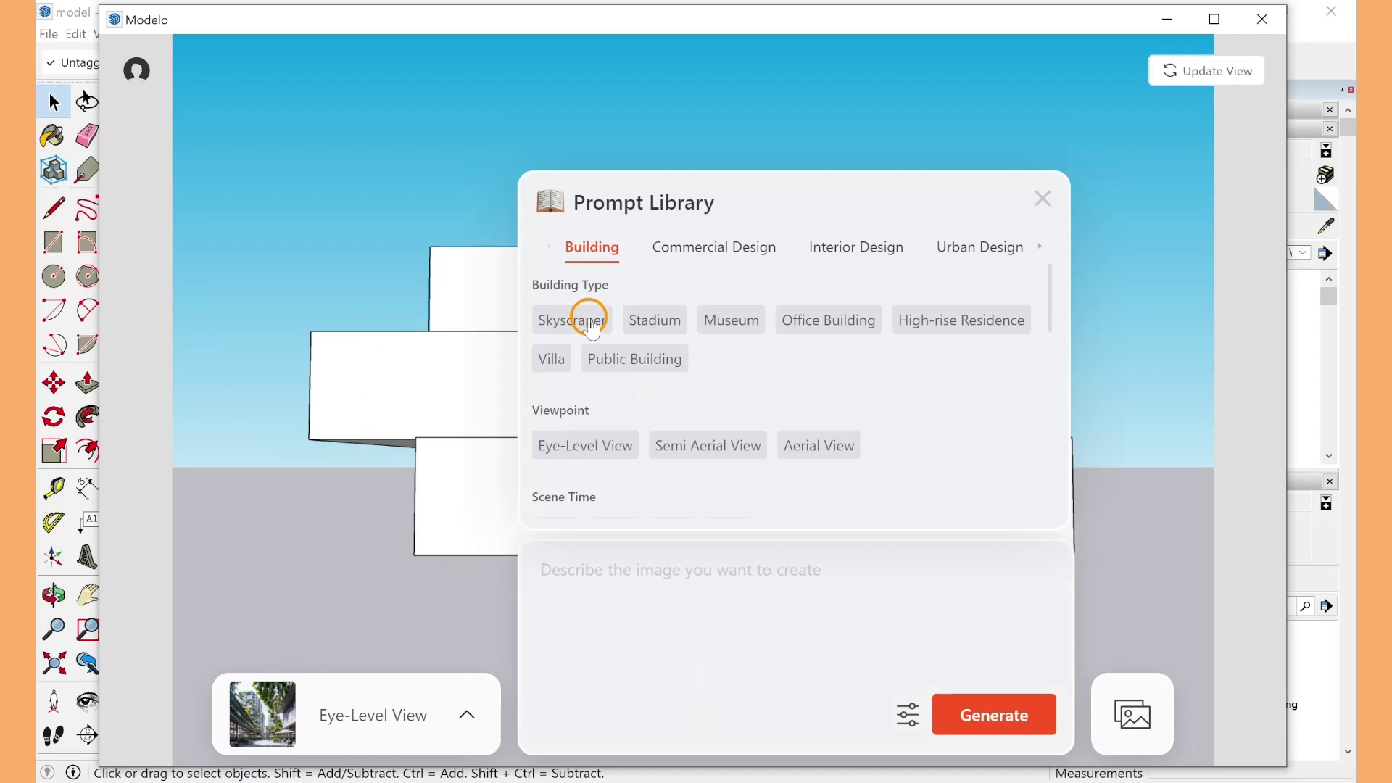
pyautogui.click(618, 359)
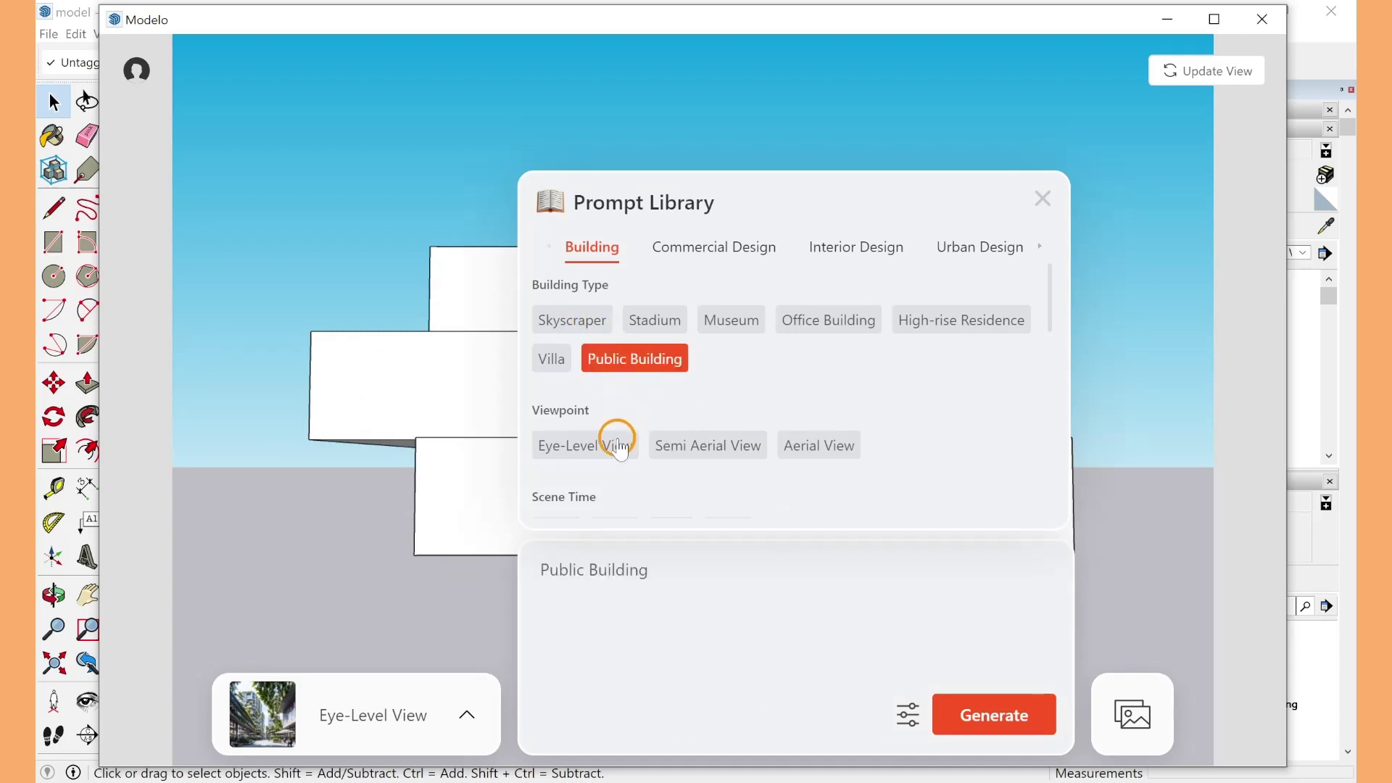
pyautogui.click(617, 461)
pyautogui.scroll(-4, 615, 461)
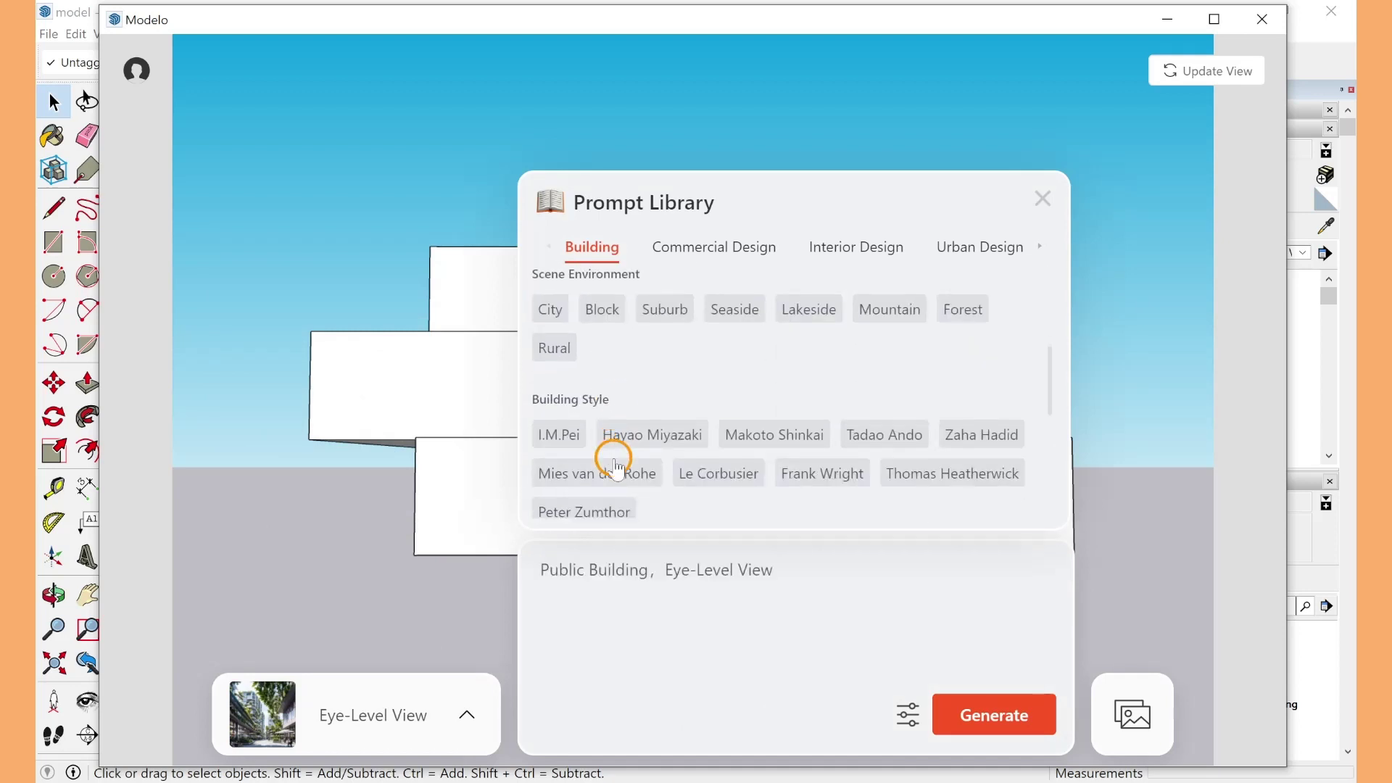
pyautogui.scroll(-3, 617, 468)
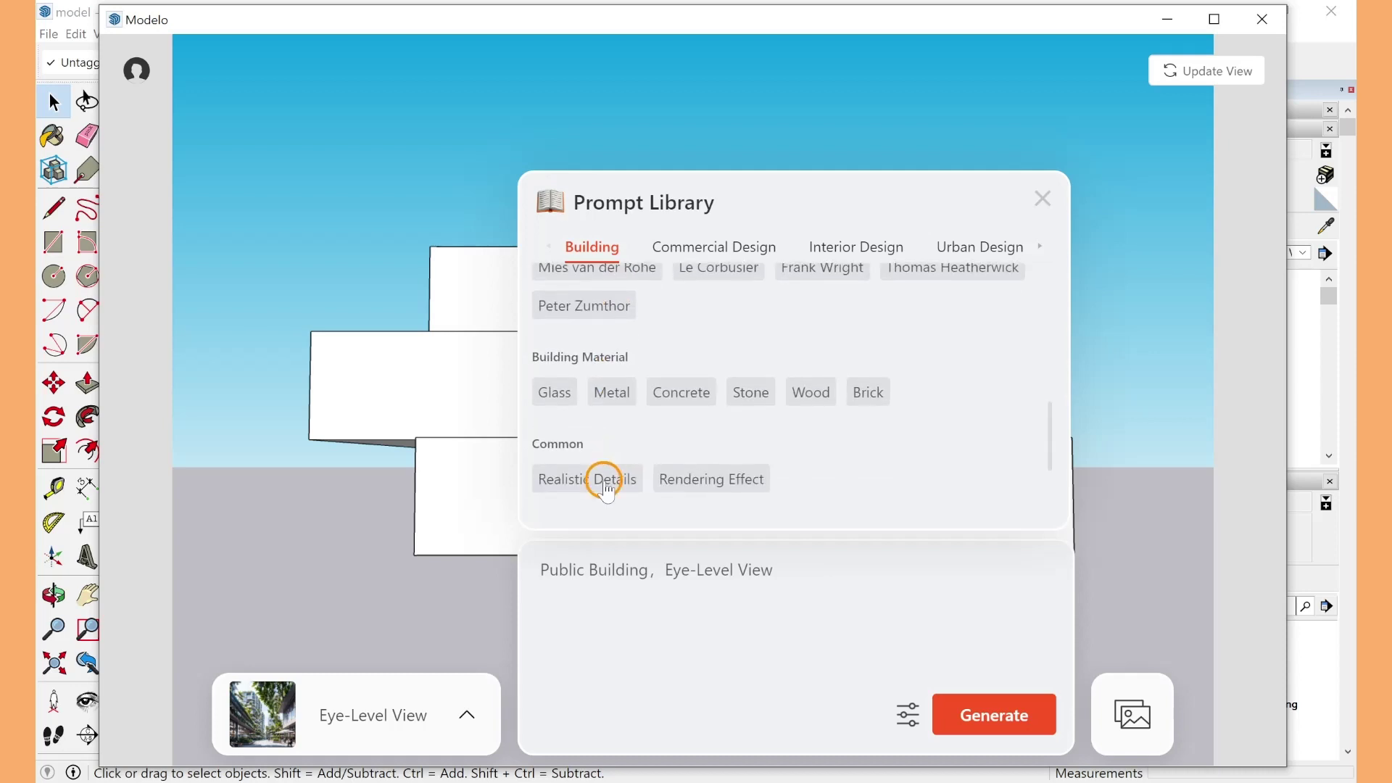
pyautogui.click(608, 480)
pyautogui.click(660, 480)
# Add the Cloudy and Rainy weather terms to the prompt and collapse the Prompt Library
pyautogui.scroll(-3, 661, 483)
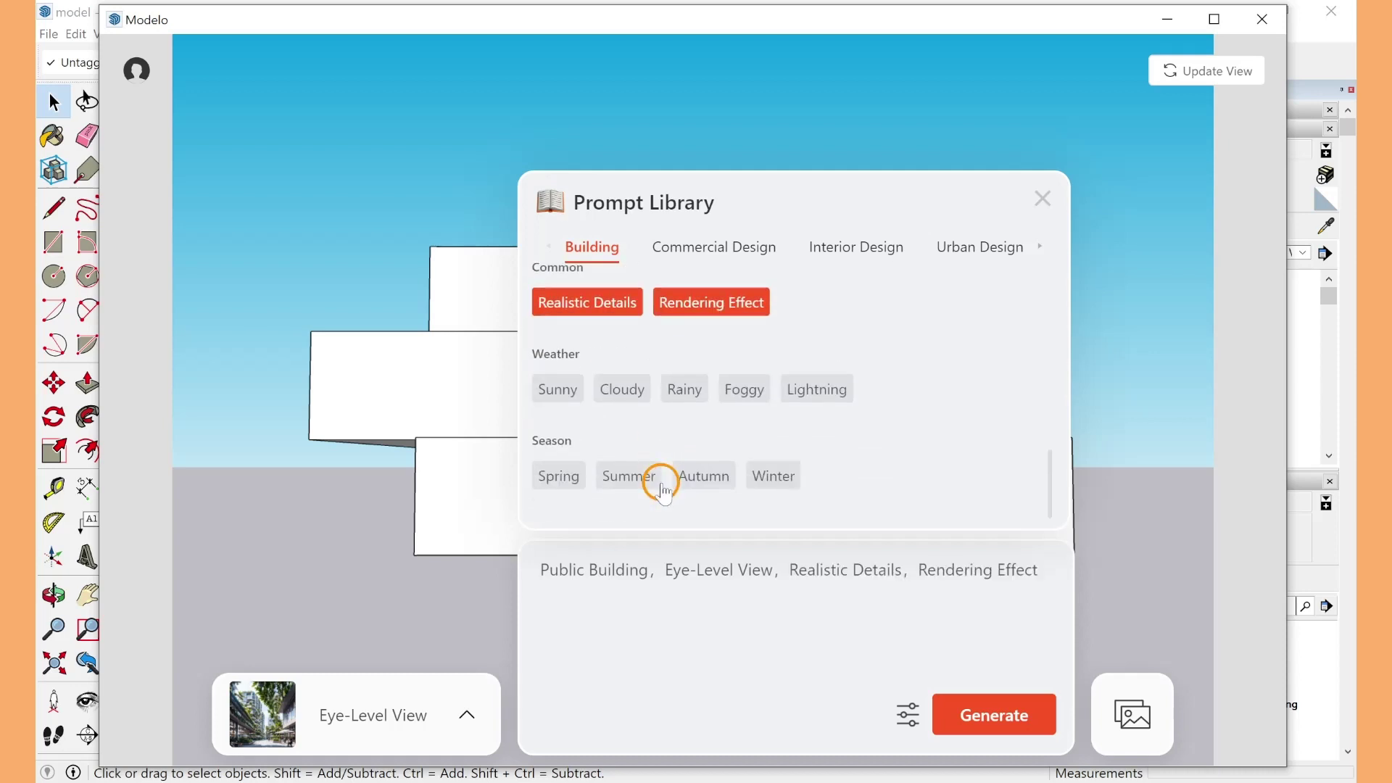
pyautogui.click(633, 399)
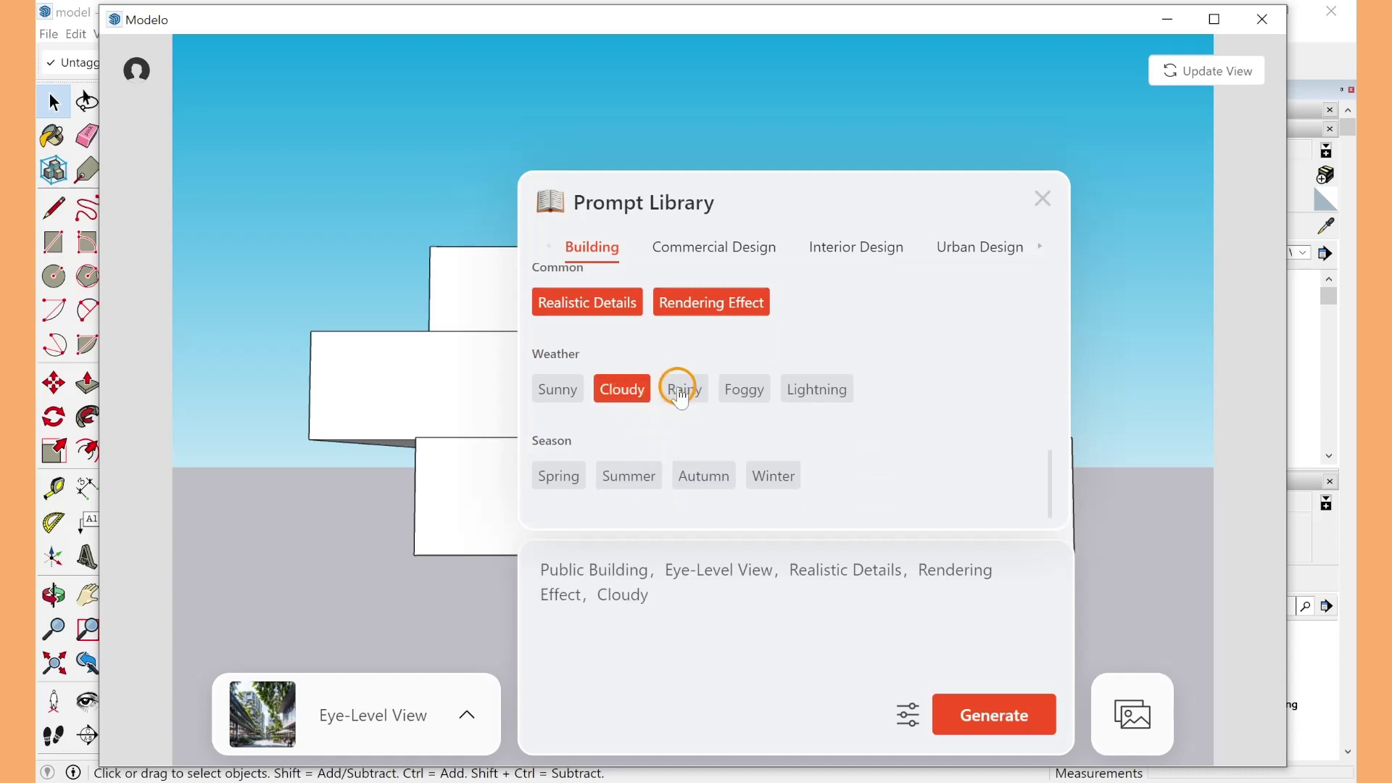
pyautogui.click(678, 388)
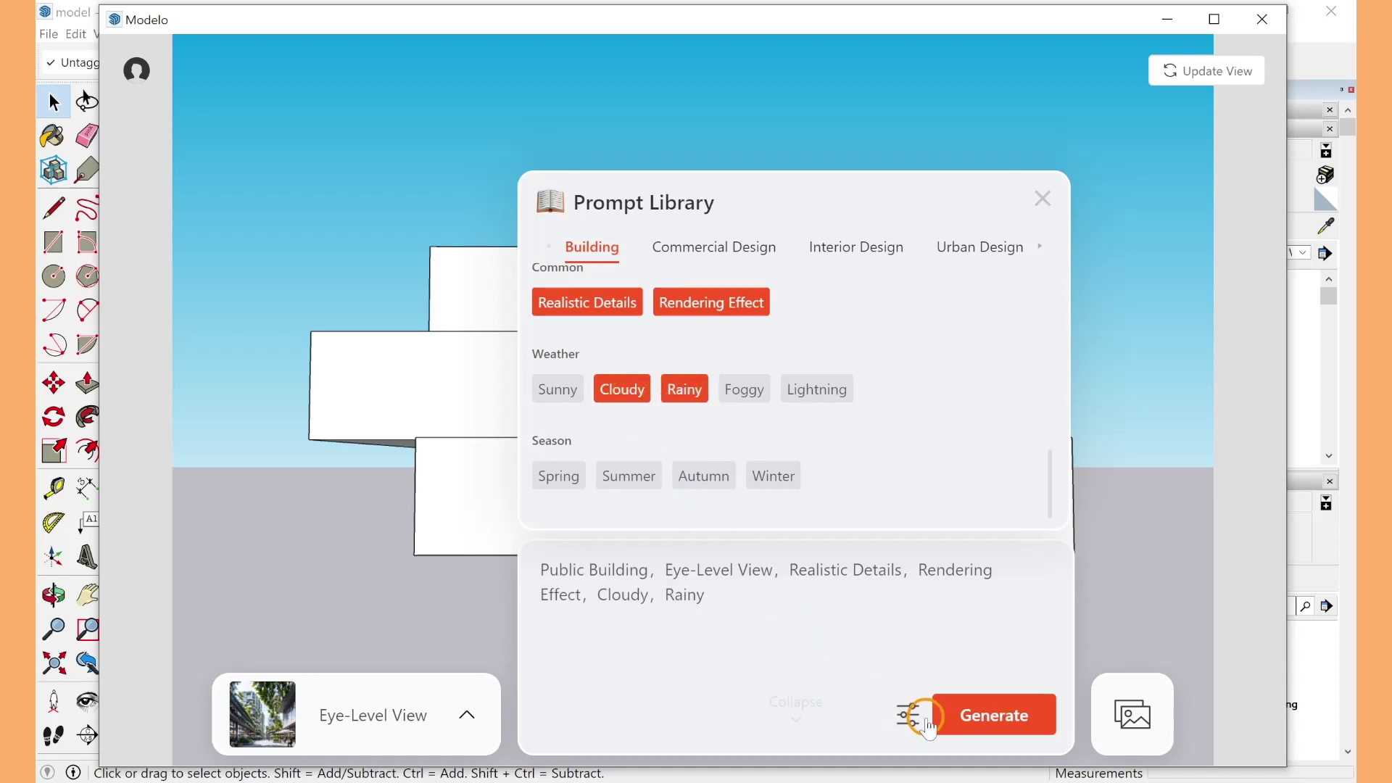
pyautogui.click(797, 720)
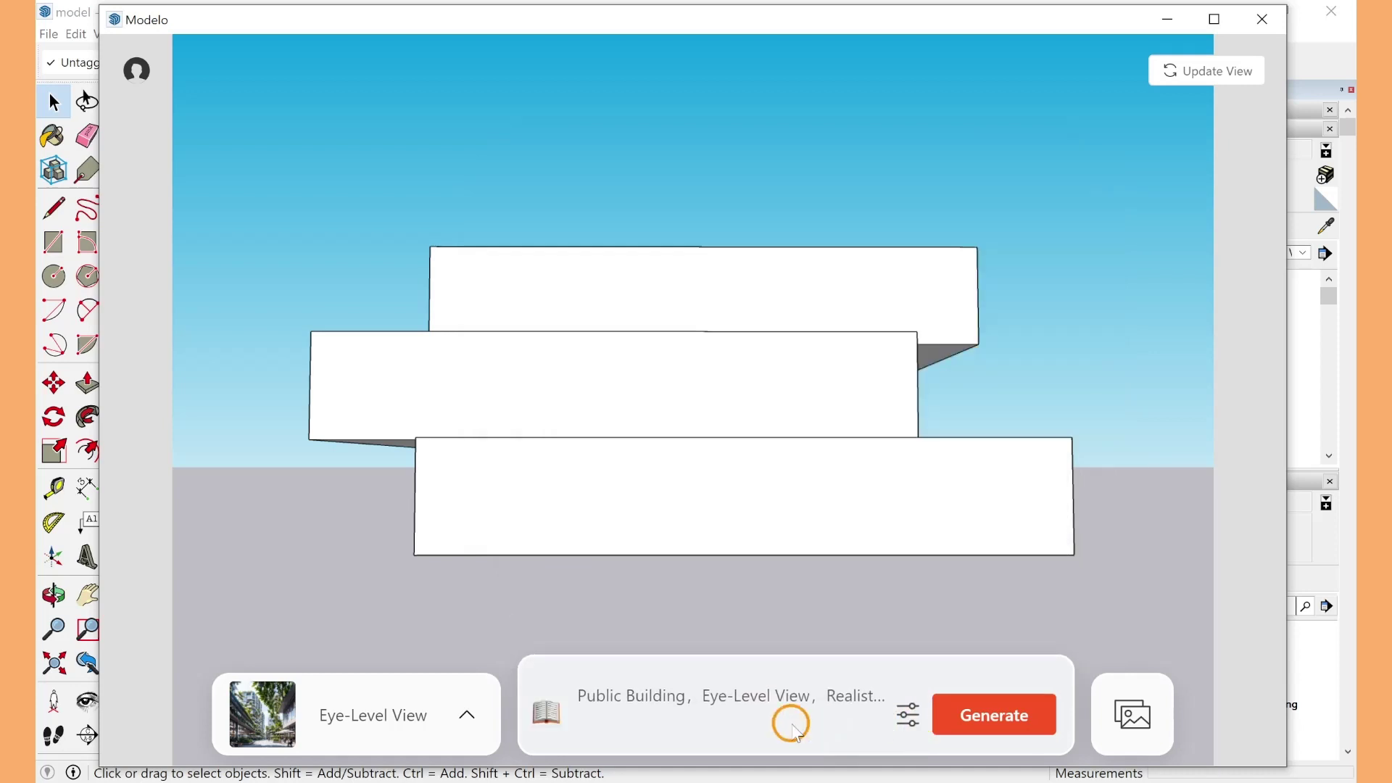
# Compare the Creative and Original match style options, keep Creative, and generate the renders of the massing model
pyautogui.click(915, 734)
pyautogui.click(870, 611)
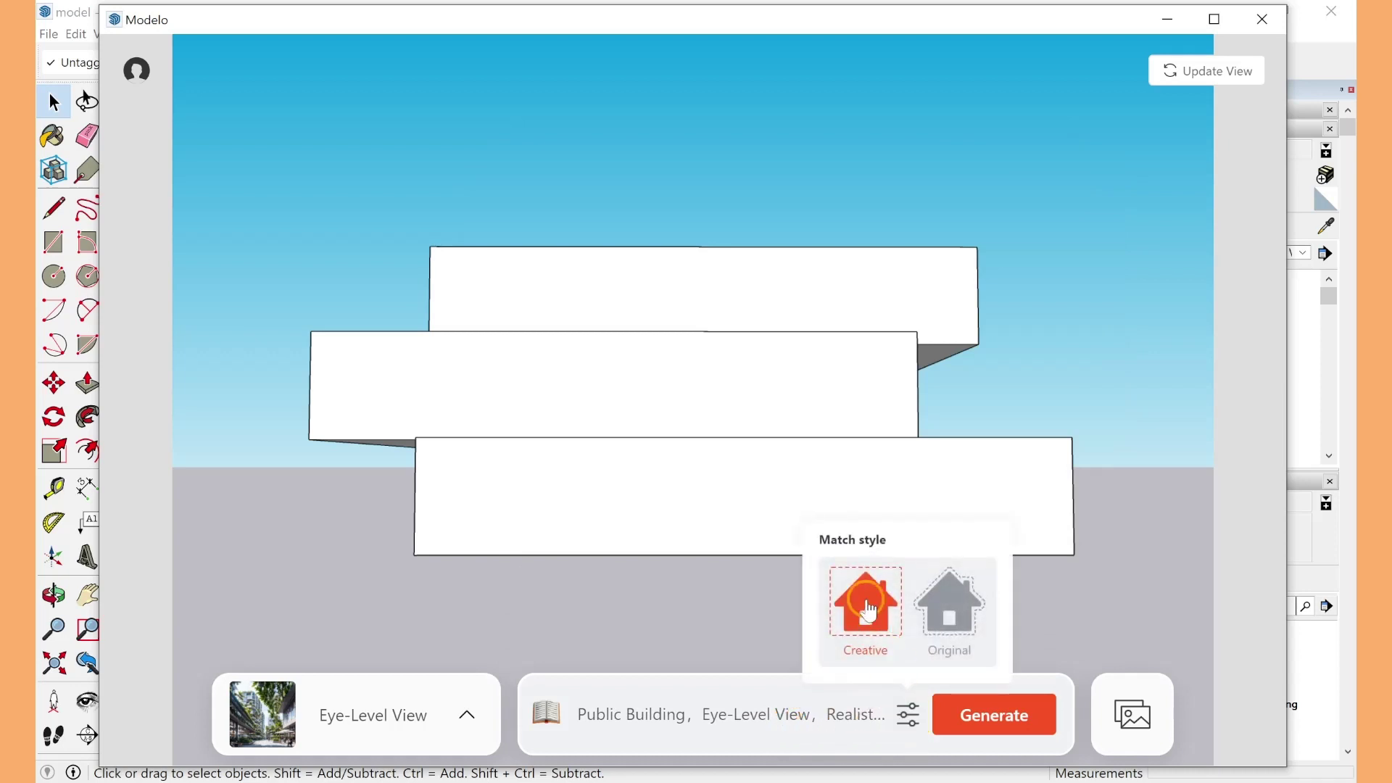
pyautogui.click(945, 608)
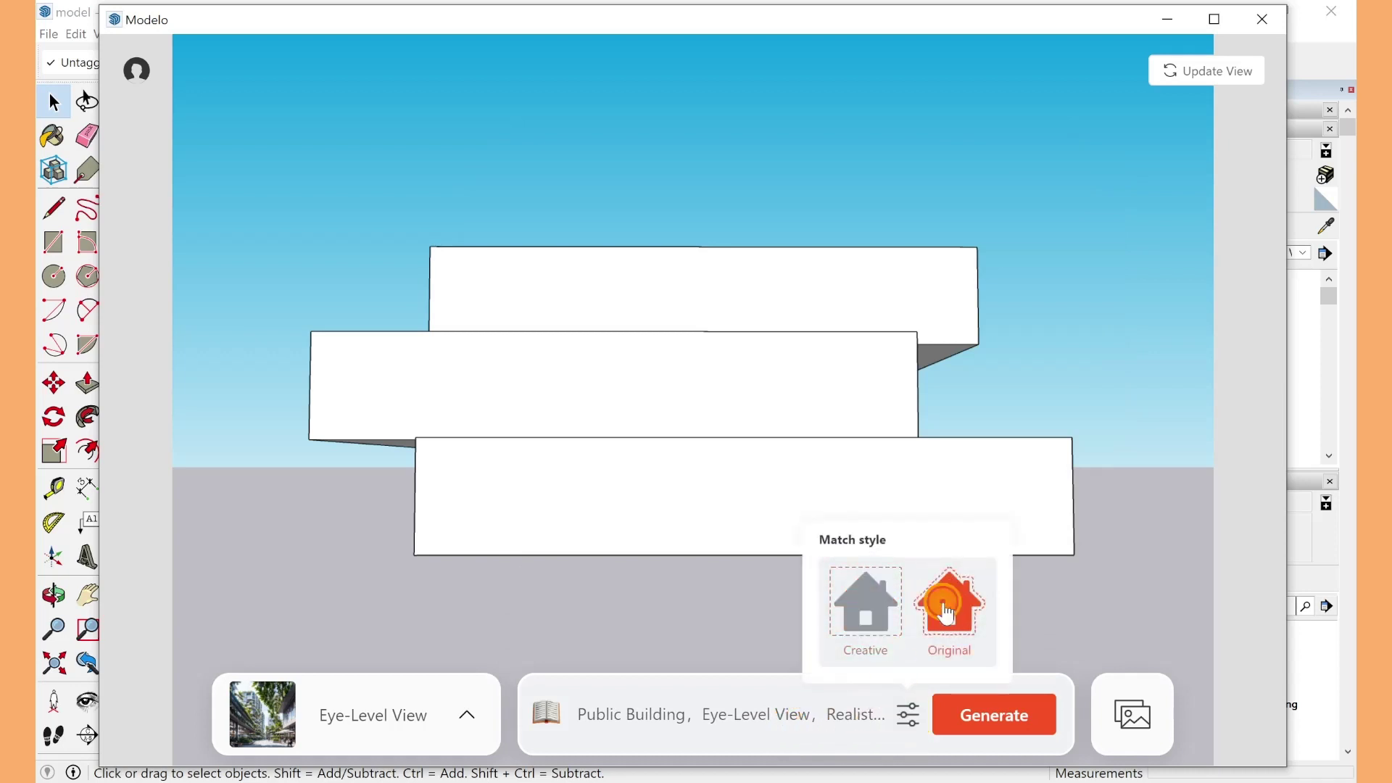
pyautogui.click(881, 620)
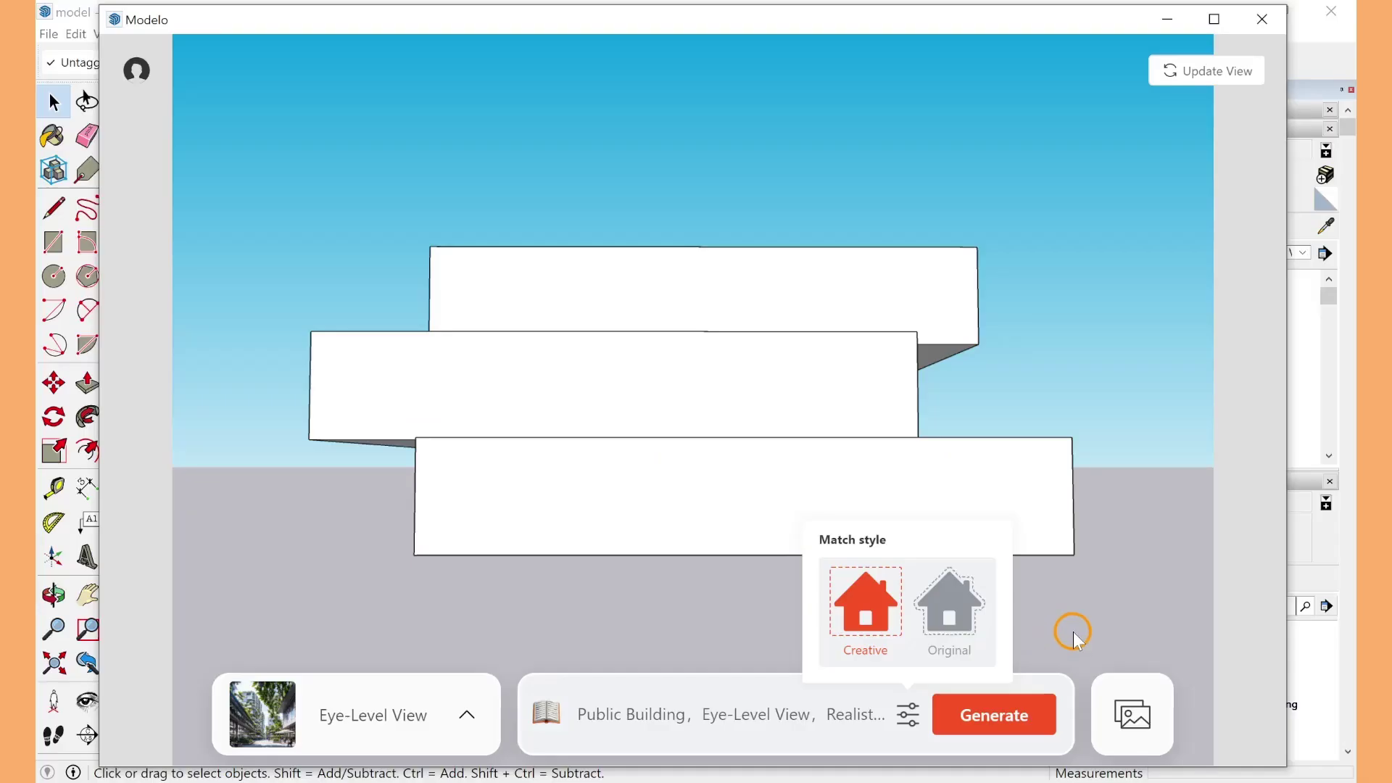
pyautogui.click(1028, 723)
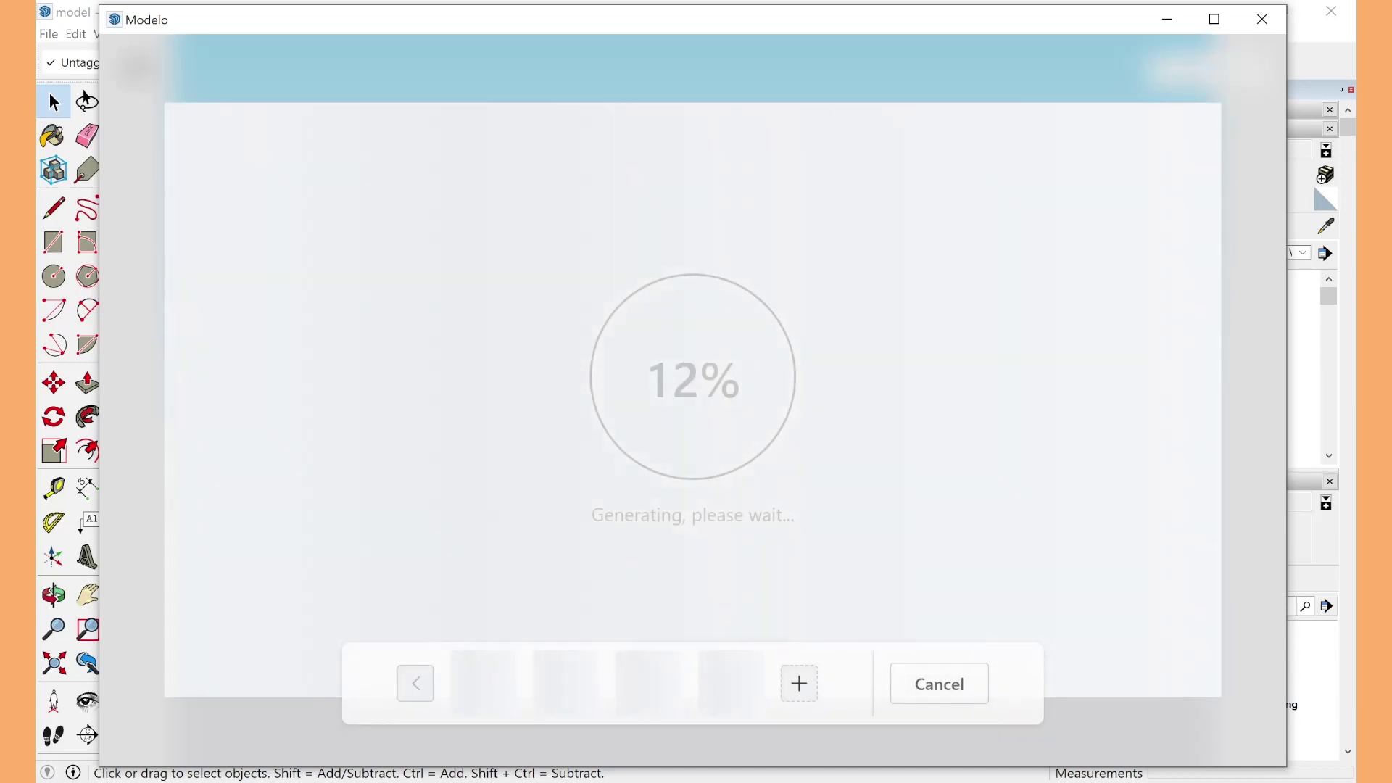
# Compare the first render with the source model view, then open its download dialog and cancel saving
pyautogui.click(1245, 179)
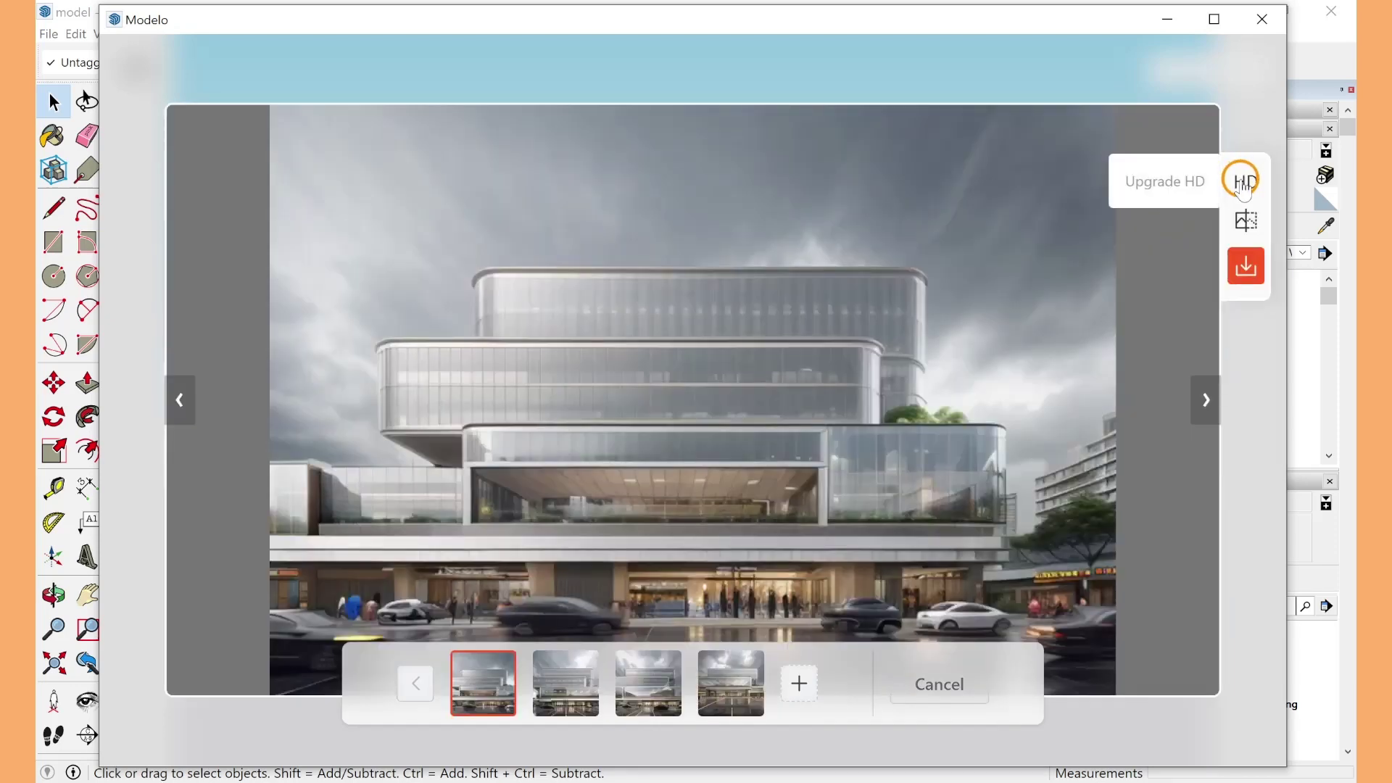
pyautogui.click(1246, 221)
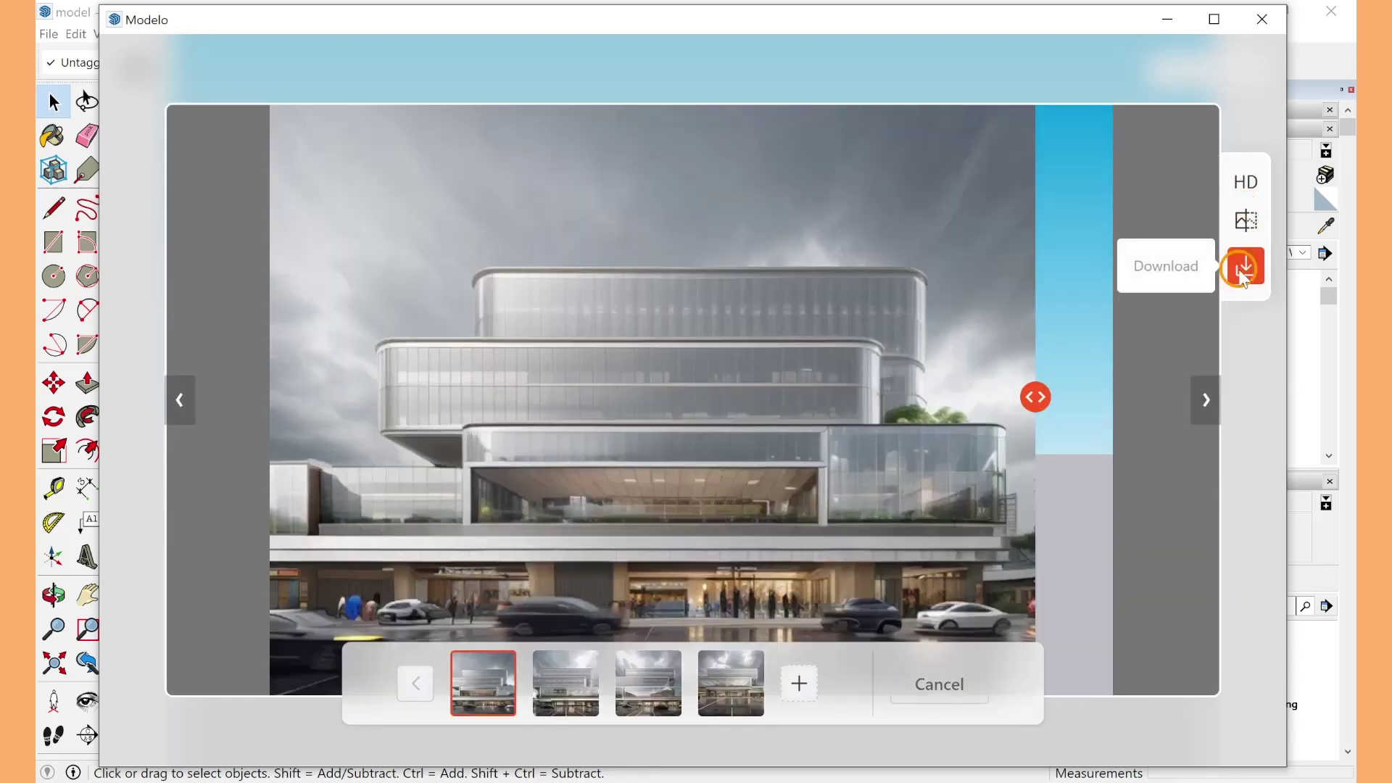
pyautogui.click(1245, 275)
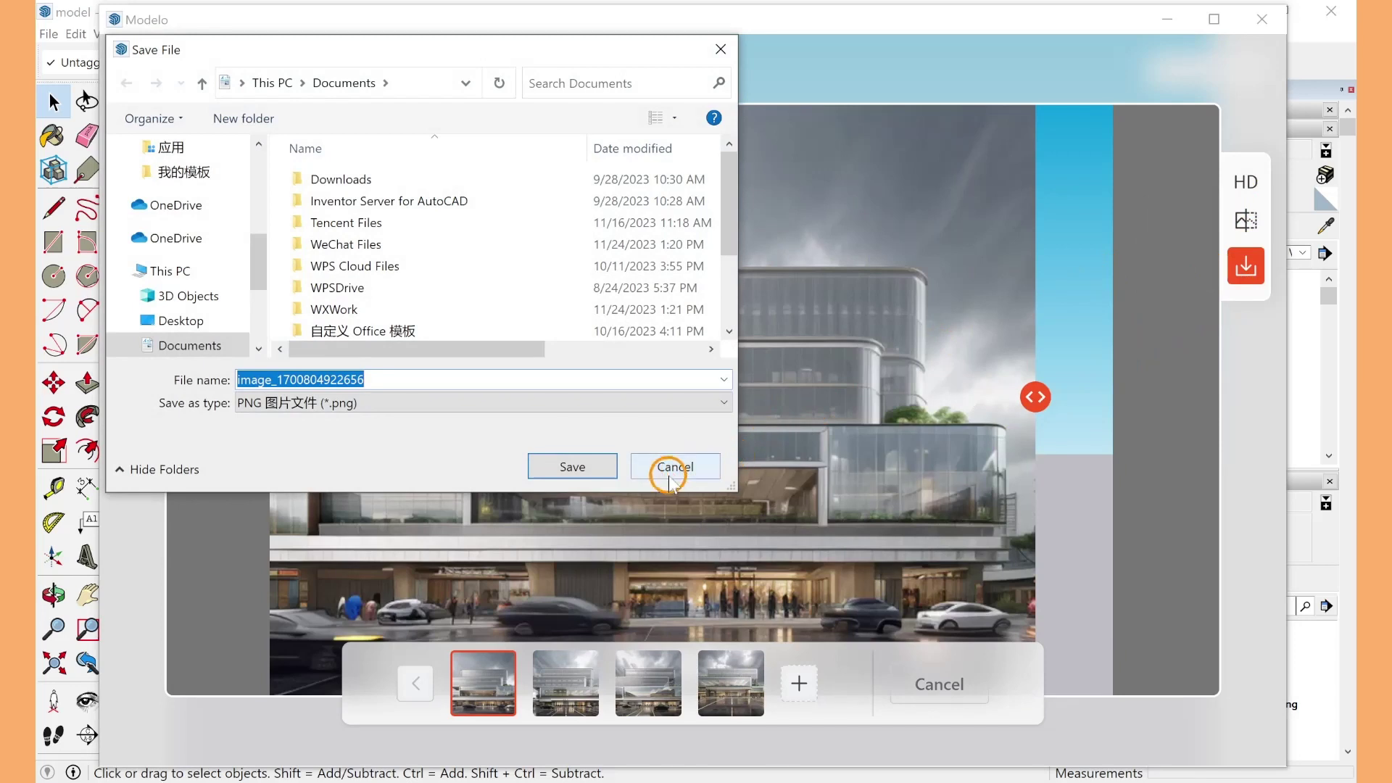
pyautogui.click(672, 468)
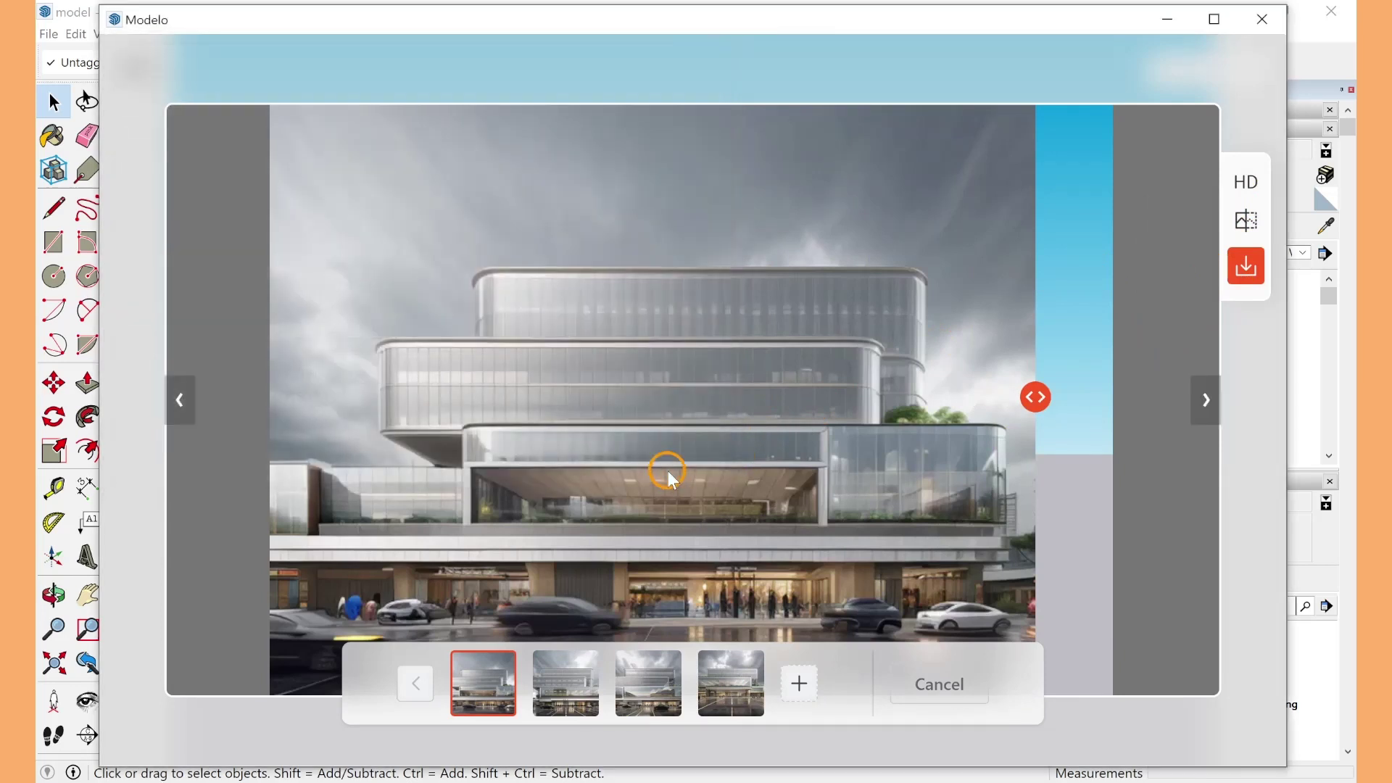
# Generate more render variations, then leave the results to return to the captured model view
pyautogui.click(798, 682)
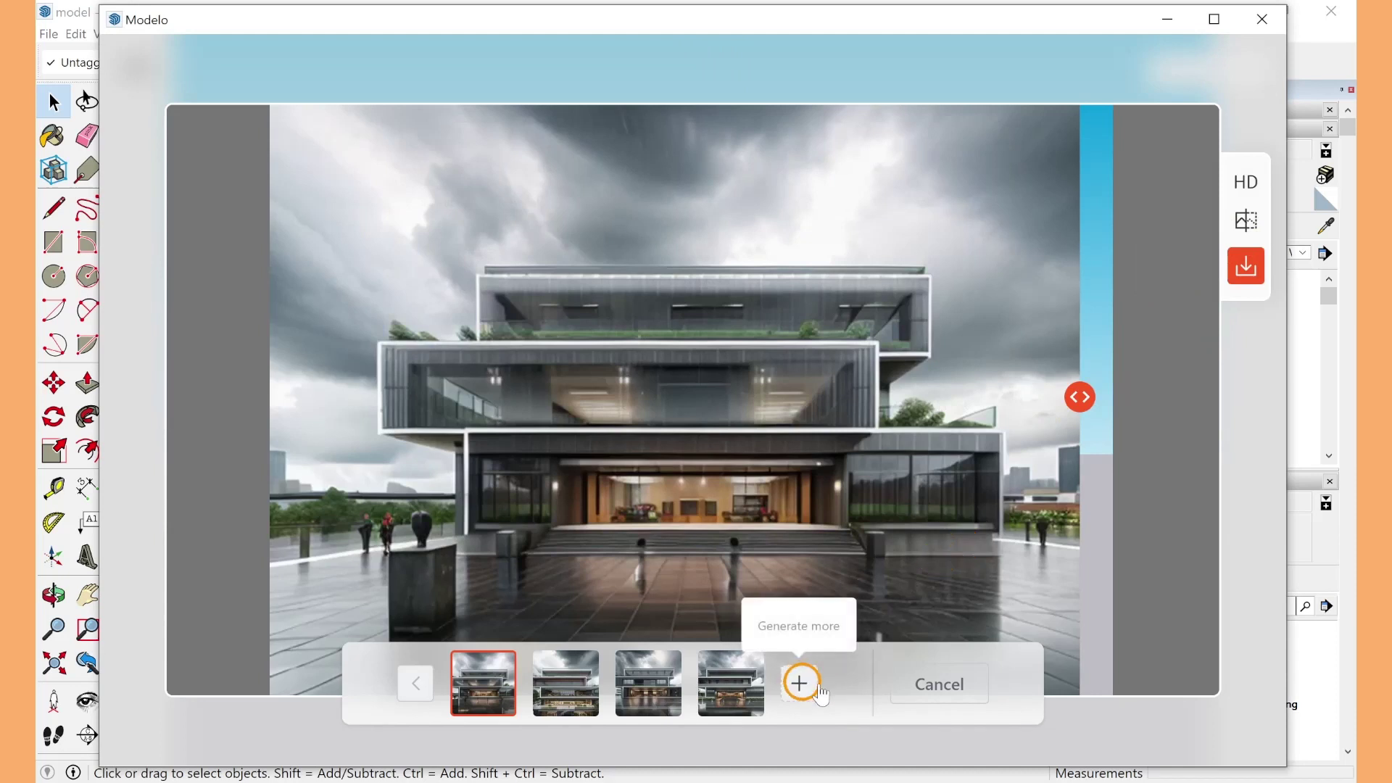
pyautogui.click(928, 685)
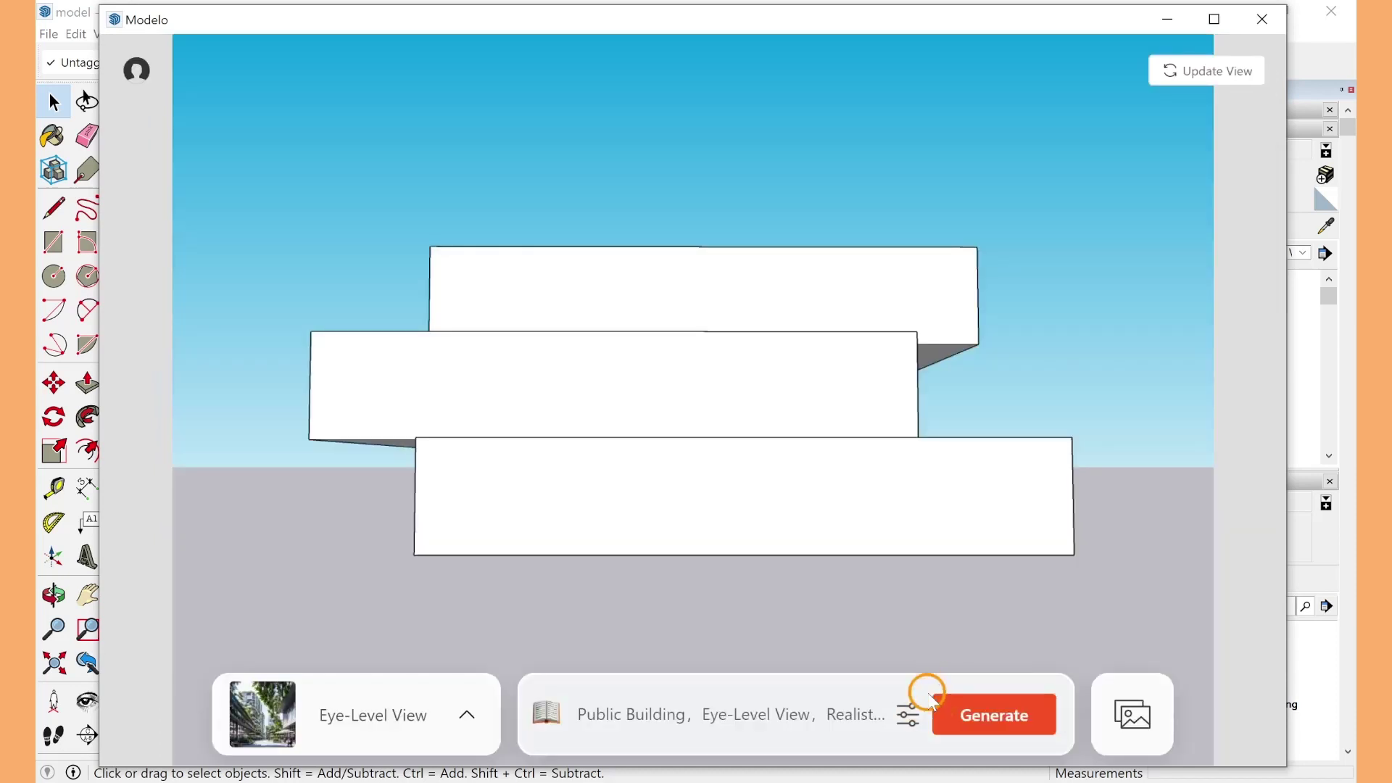
# Change the render style to Commercial Style from the architecture Style Gallery
pyautogui.click(430, 734)
pyautogui.scroll(-3, 399, 565)
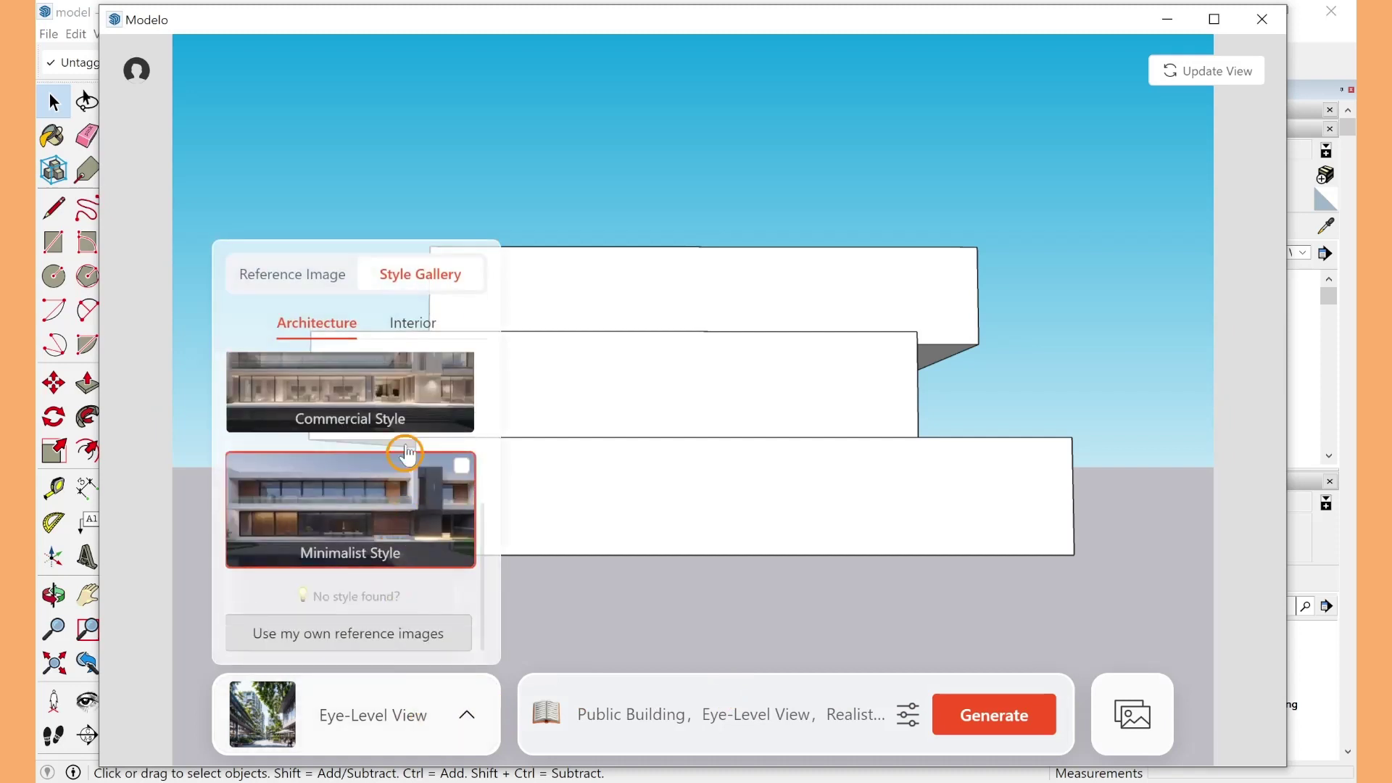
pyautogui.click(409, 421)
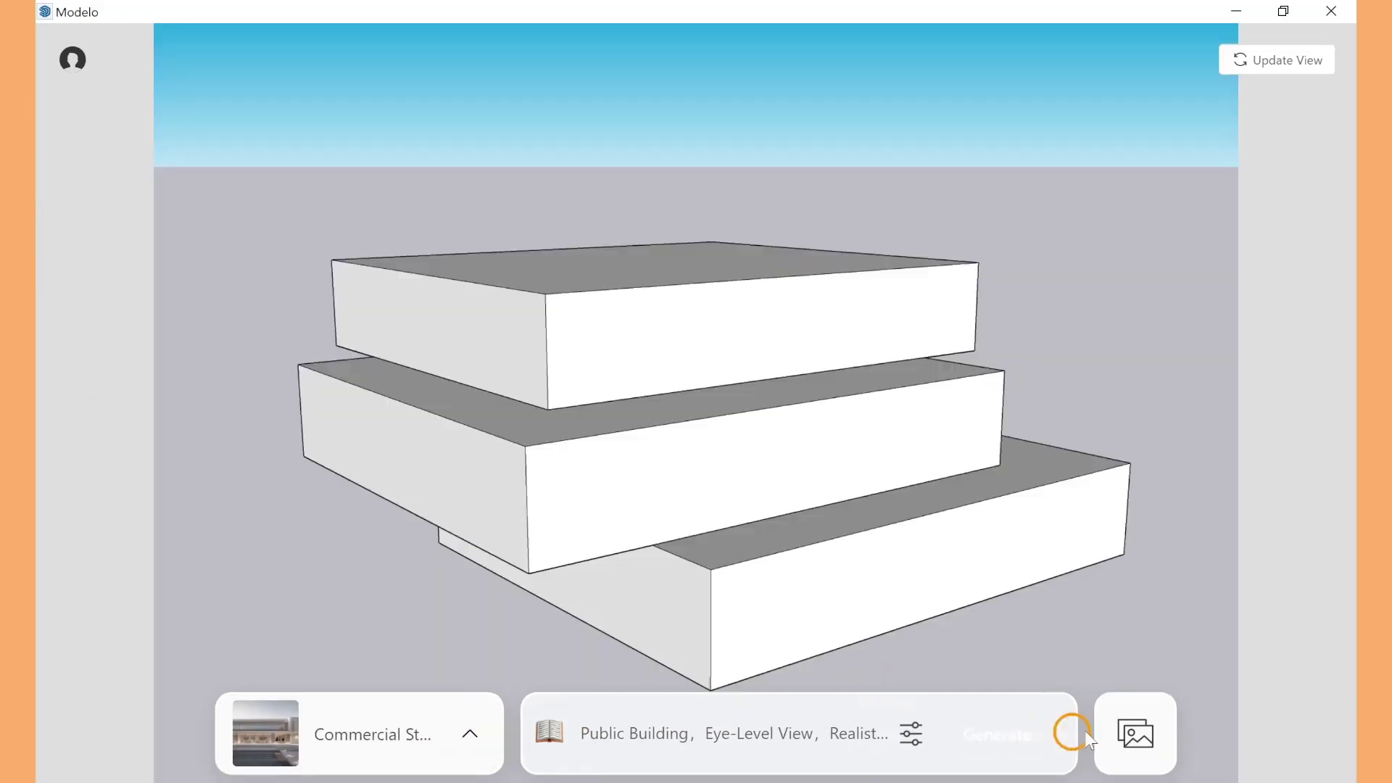
# Pick an earlier render from My Vision, then close the Modelo AI window and accept clearing its images
pyautogui.click(1151, 728)
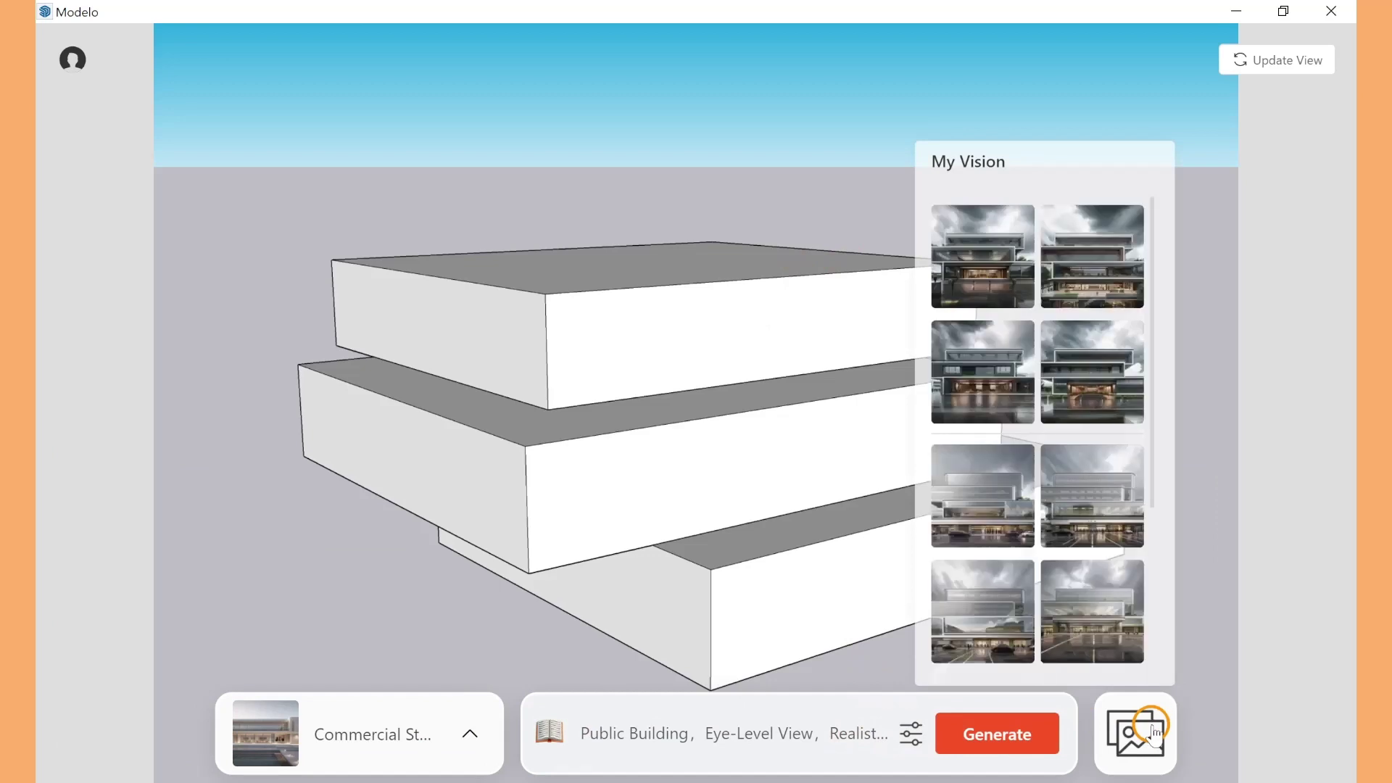
pyautogui.click(1060, 281)
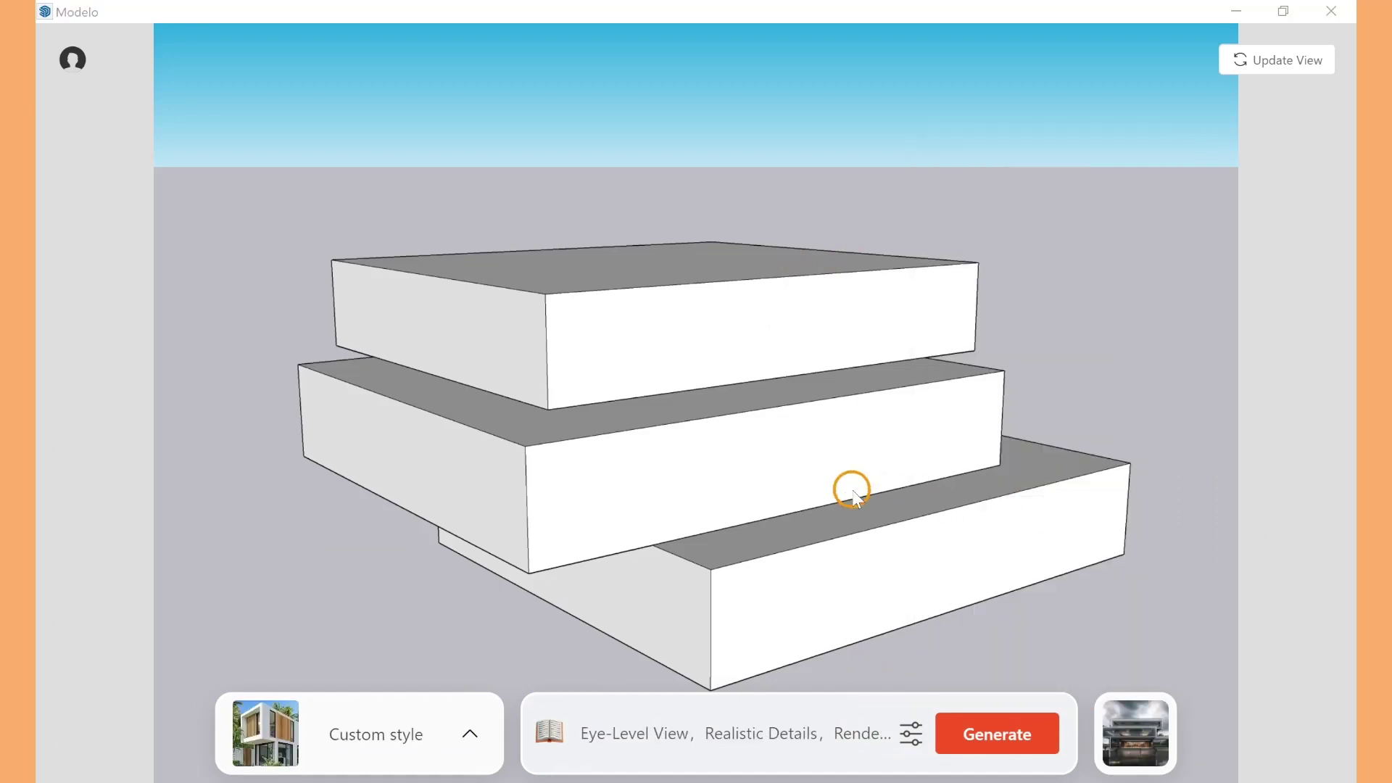
pyautogui.click(1334, 13)
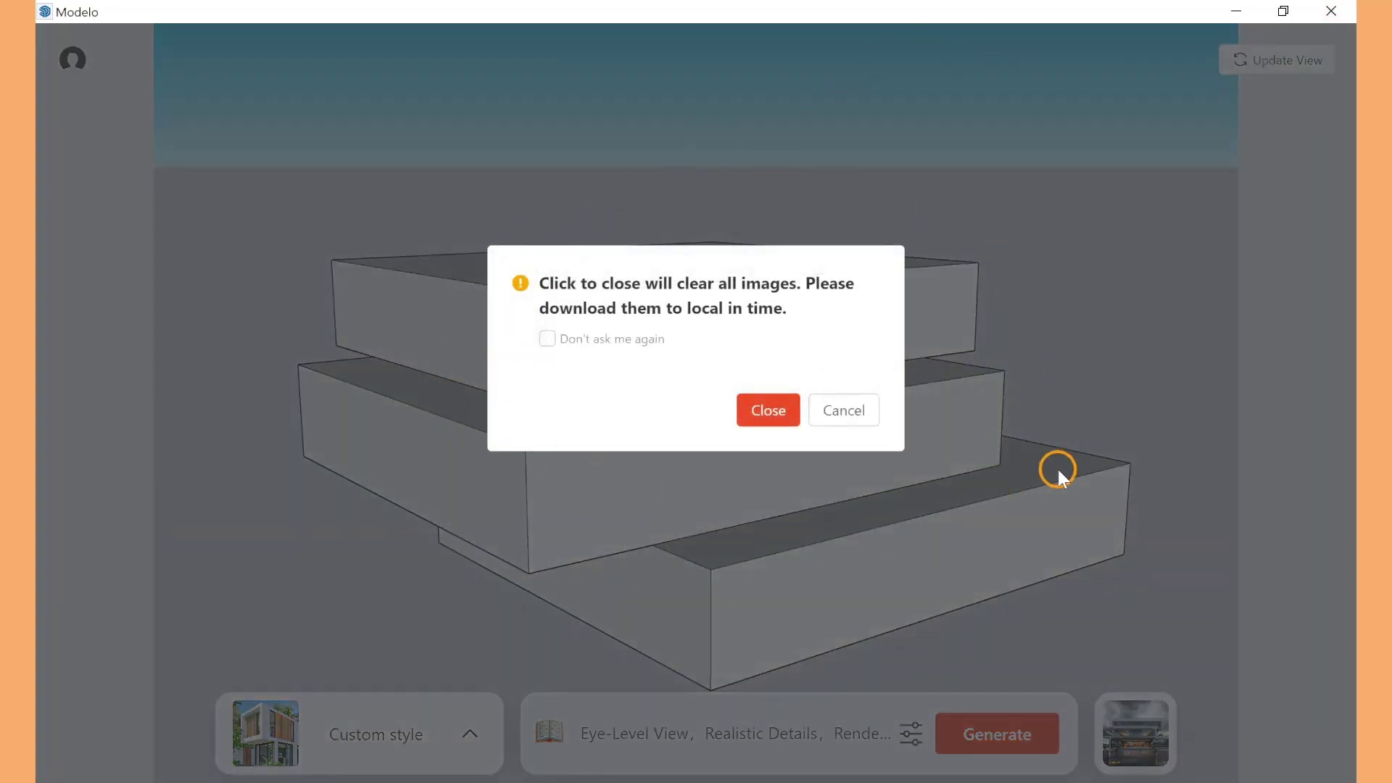
pyautogui.click(770, 414)
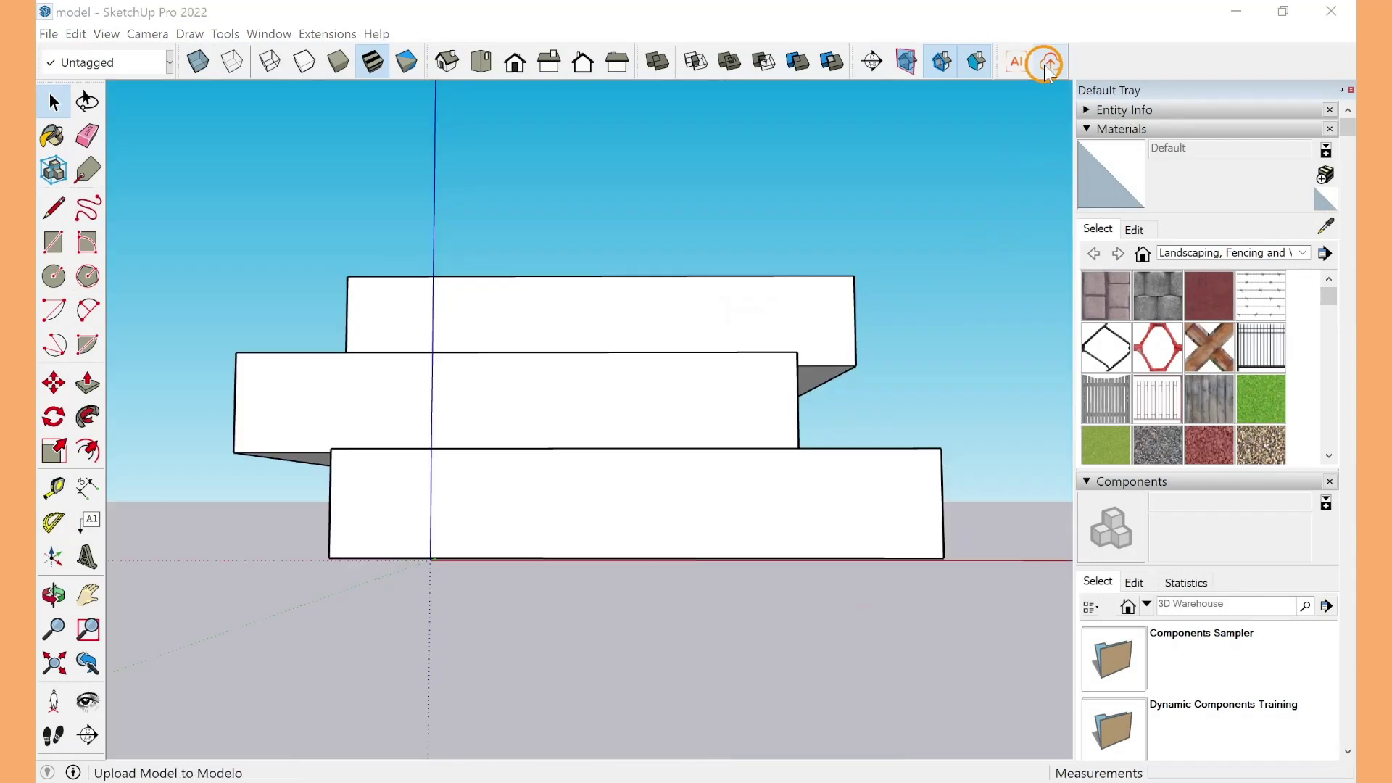
# Upload the SketchUp massing model to Modelo and open it in the web browser
pyautogui.click(1051, 62)
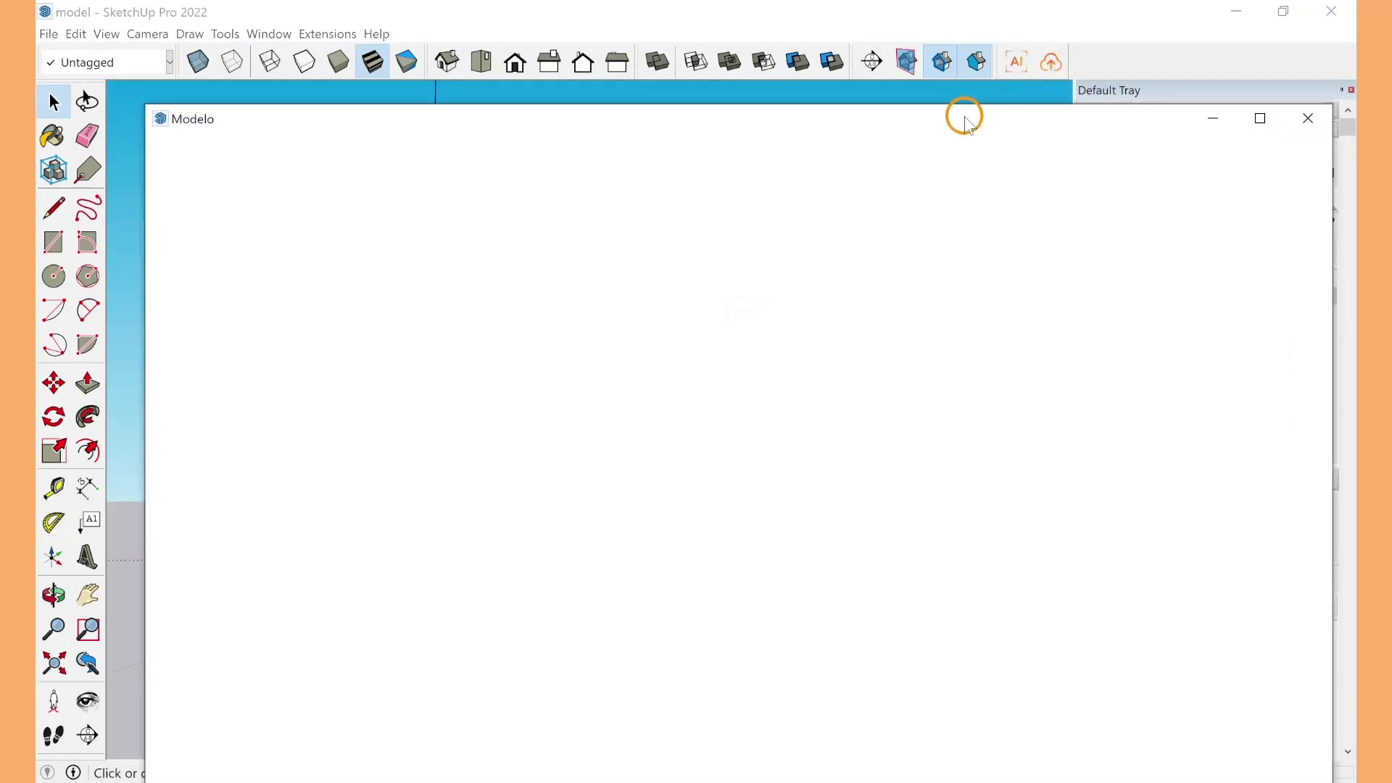
pyautogui.moveTo(964, 116); pyautogui.dragTo(913, 29)
pyautogui.click(695, 587)
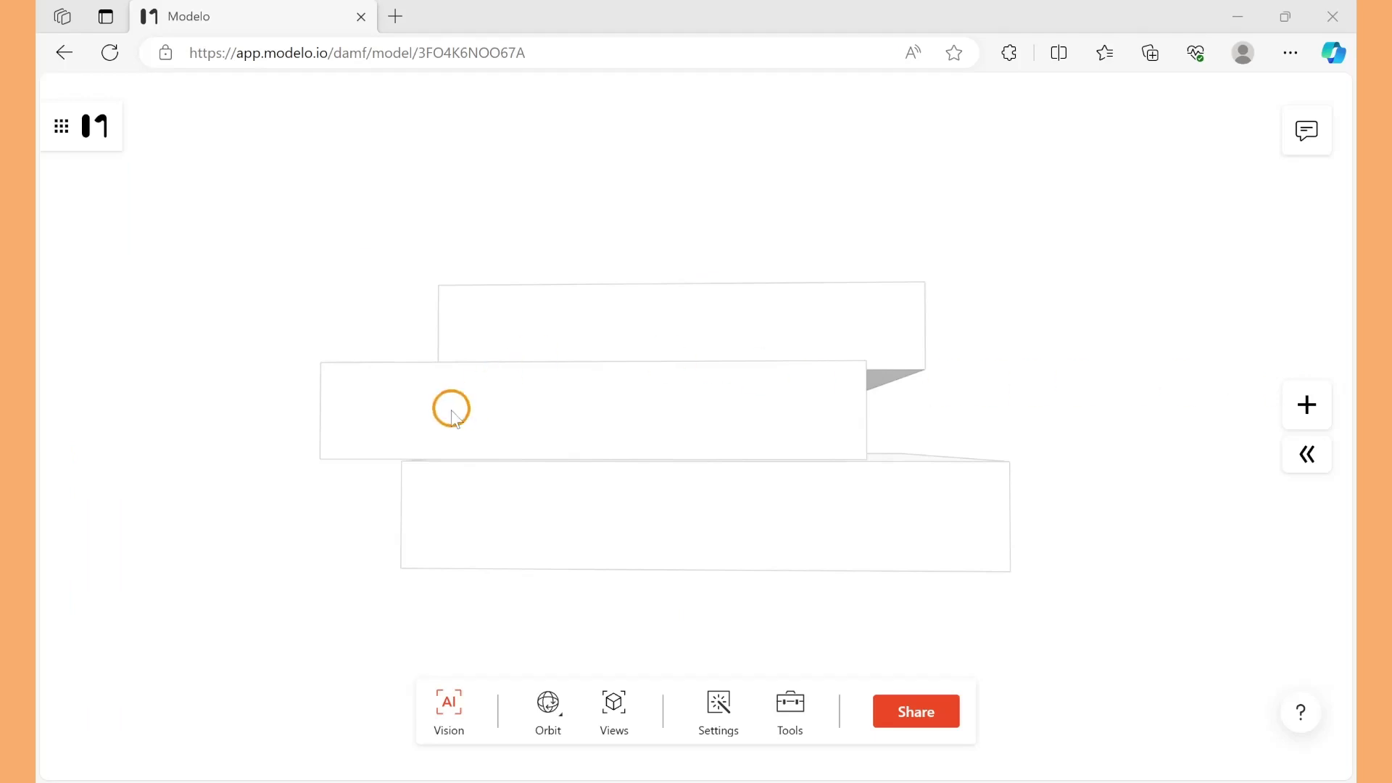
# Open AI Vision for the uploaded model and view the generation history from My Vision
pyautogui.click(450, 707)
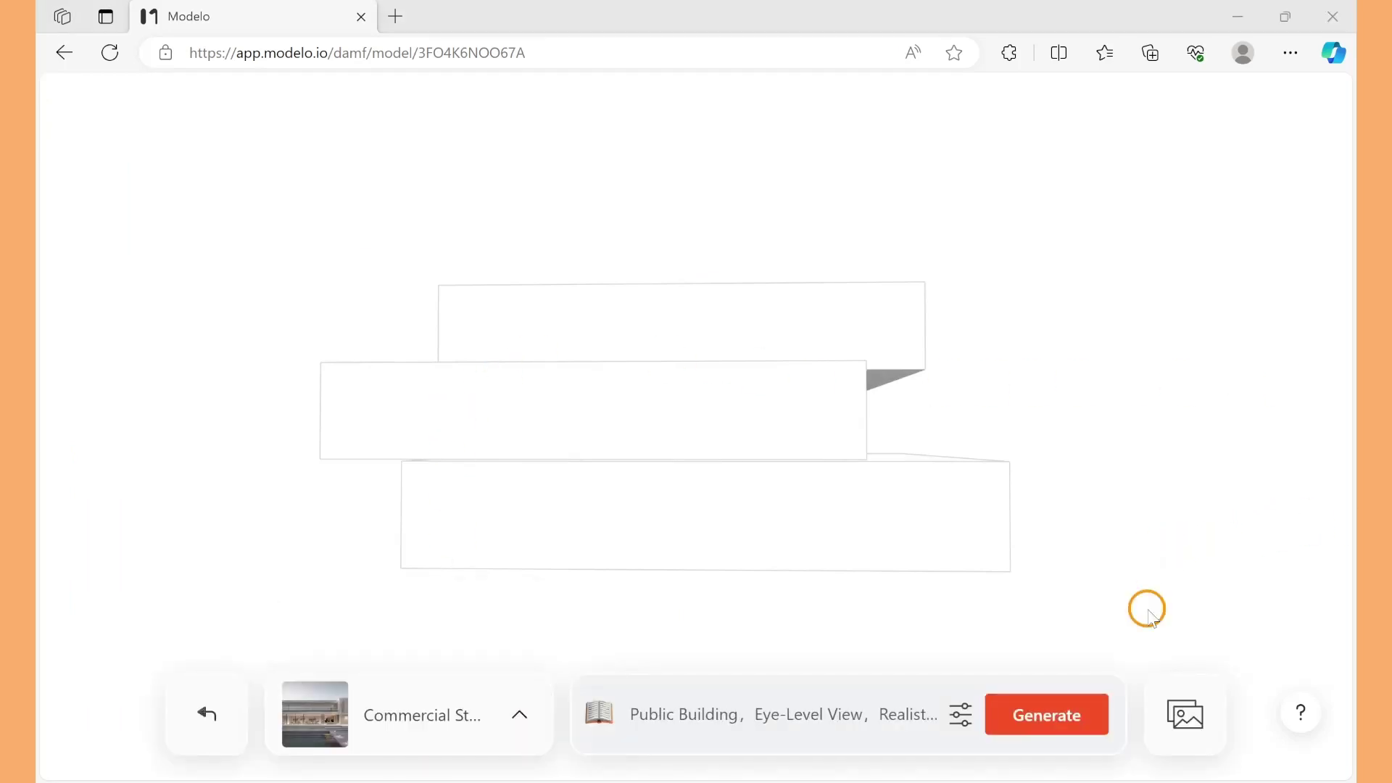
pyautogui.click(1188, 707)
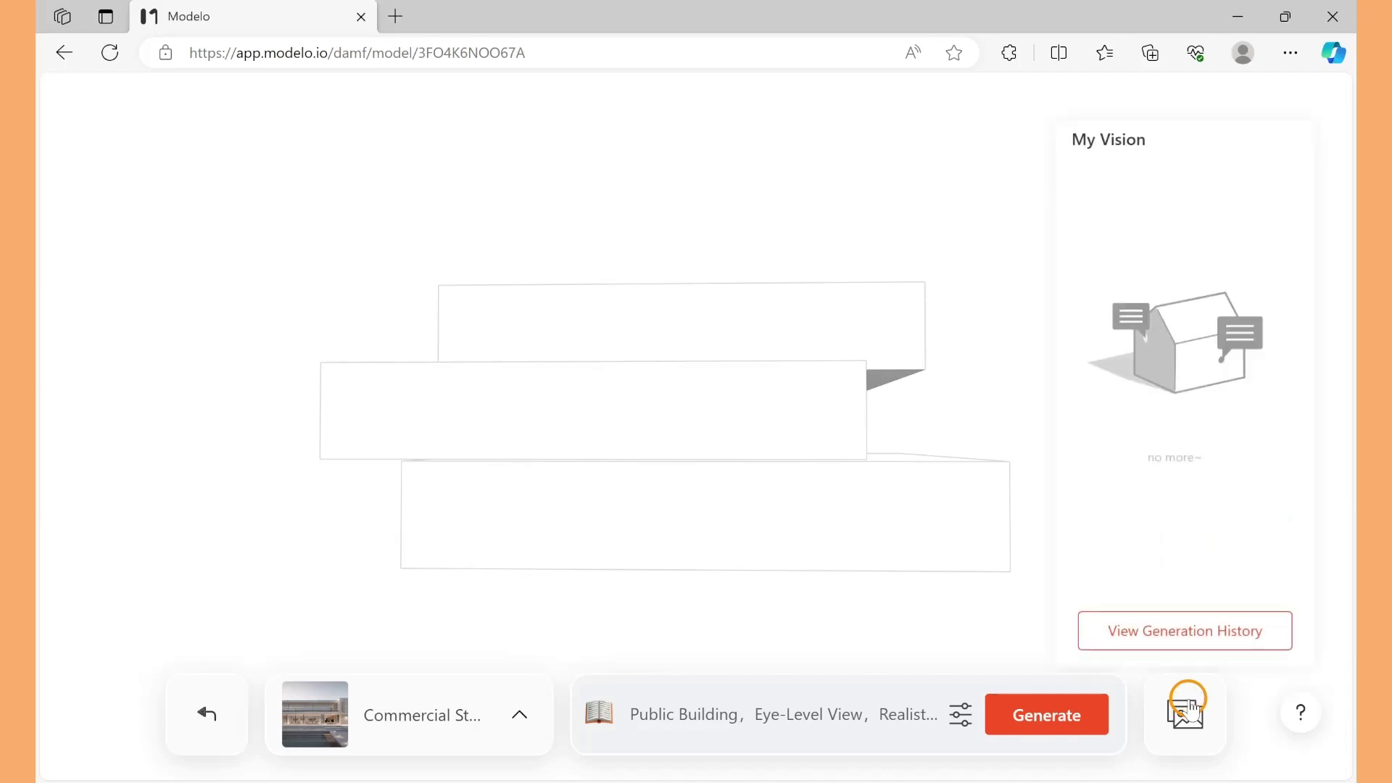
pyautogui.click(1203, 624)
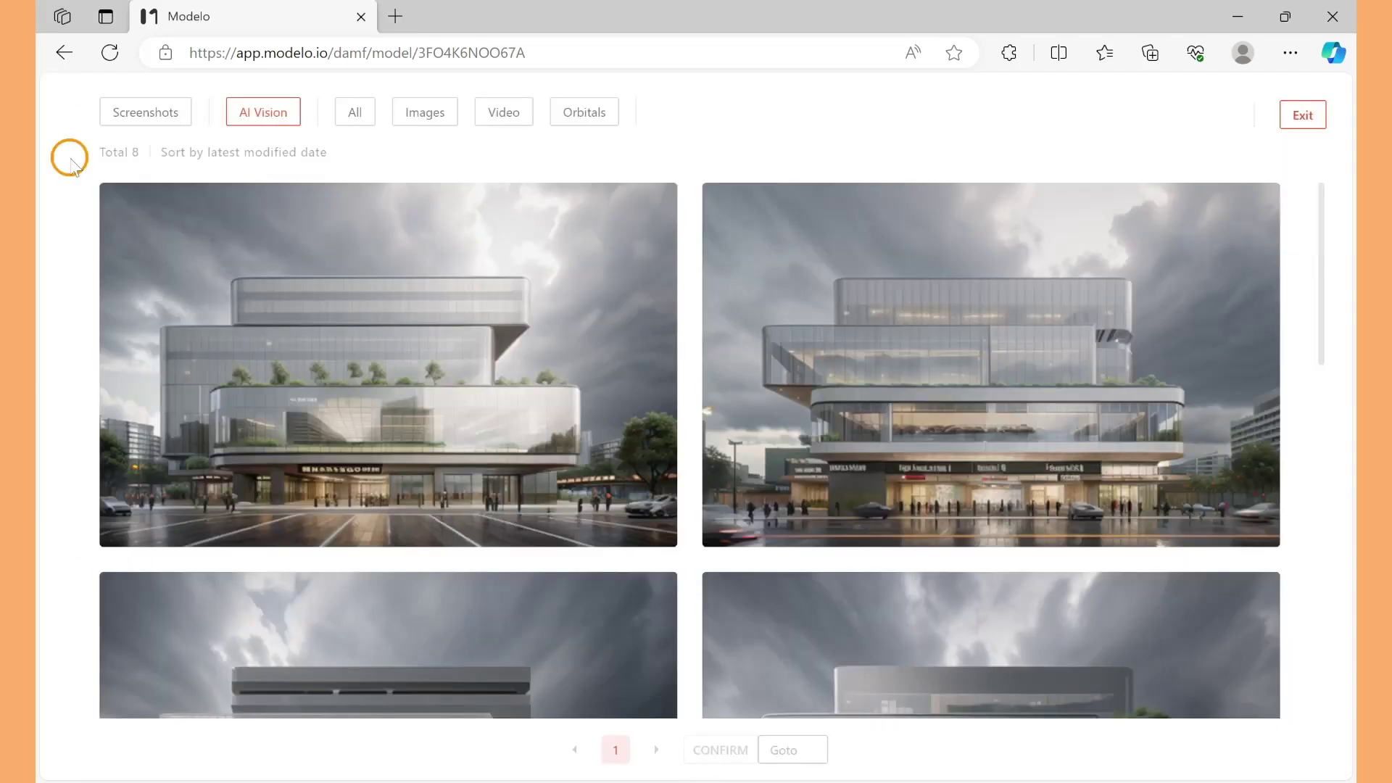